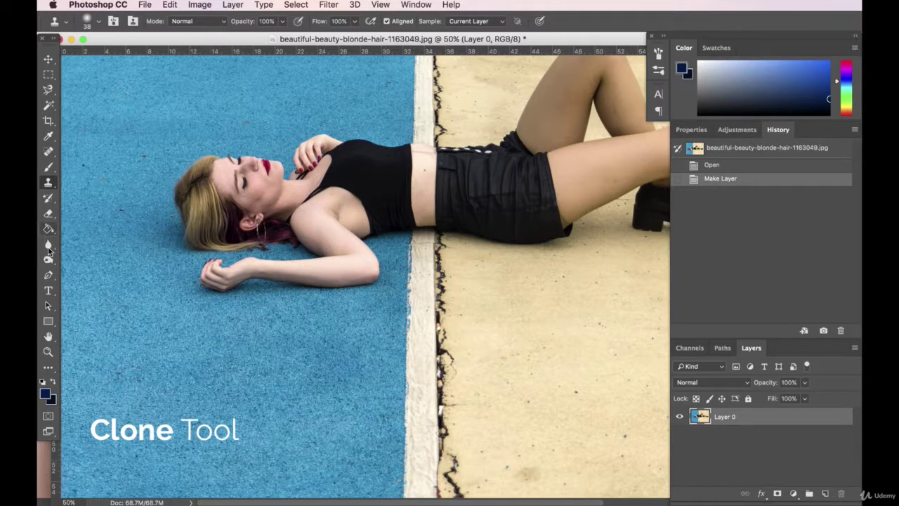
Set the Clone Stamp brush size to 156 px and add a new empty layer above Layer 0
left_click(100, 23)
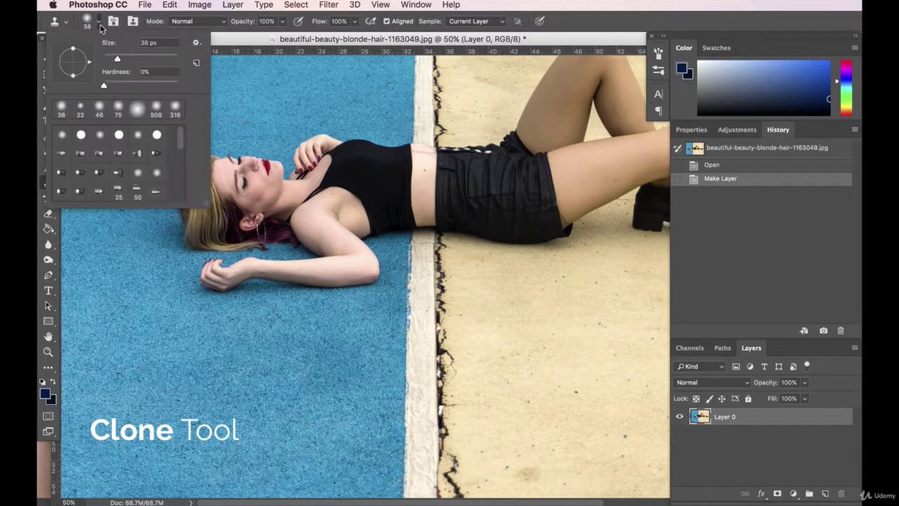
left_click_drag(138, 59, 143, 59)
left_click(757, 428)
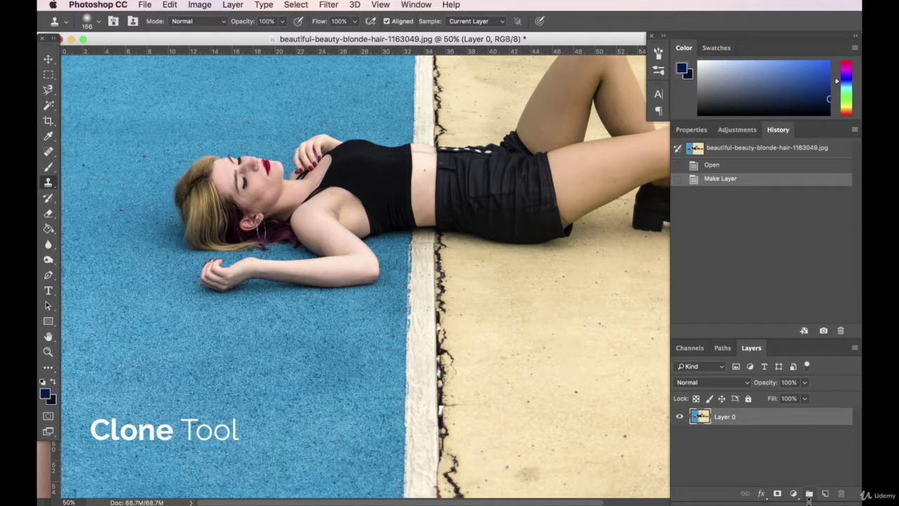
left_click(824, 494)
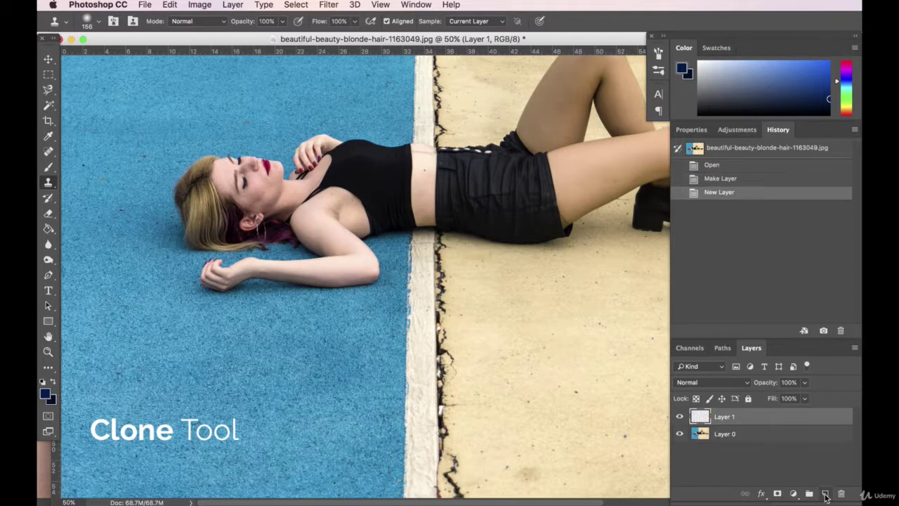
Sample clean yellow pavement from Layer 0 and clone it on Layer 1 over the crack beside the white line below the shorts
left_click(722, 434)
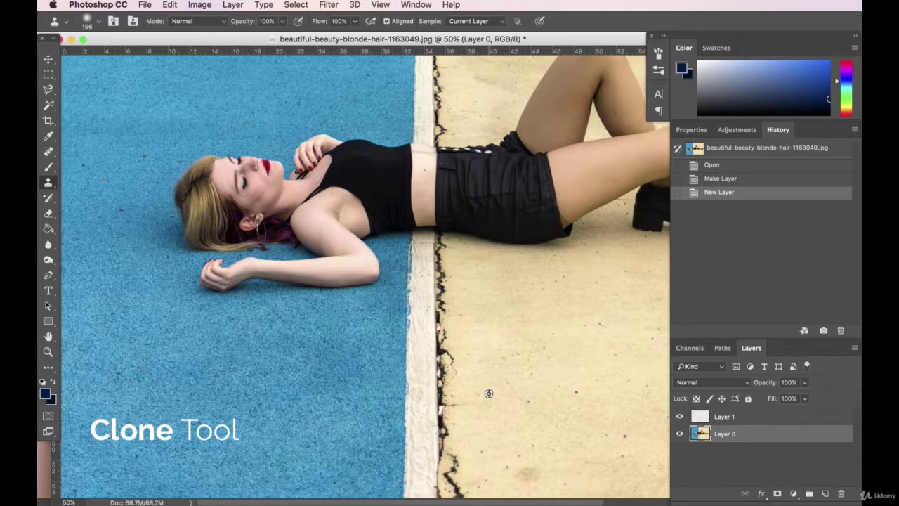
left_click(749, 416)
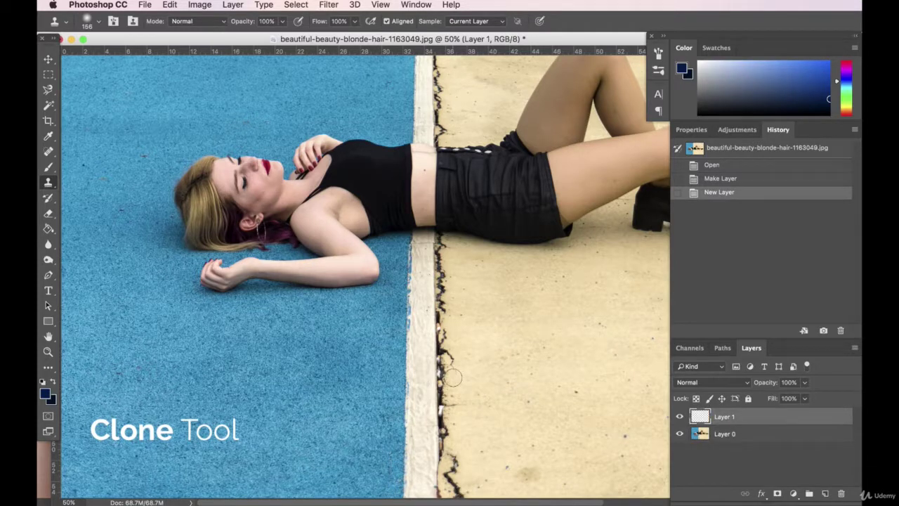
mouse_move(442, 386)
left_mouse_down()
mouse_move(441, 353)
mouse_move(452, 371)
mouse_move(441, 356)
mouse_move(440, 251)
left_mouse_up()
left_click_drag(448, 381, 453, 462)
Resample clean pavement lower down on Layer 0 and clone it on Layer 1 over the last piece of crack at the image's lower edge
left_click(724, 435)
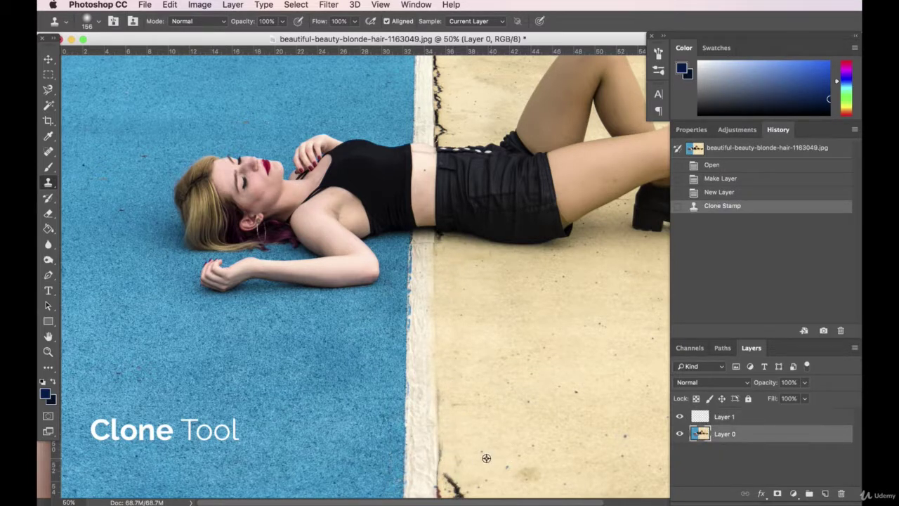
left_click(737, 418)
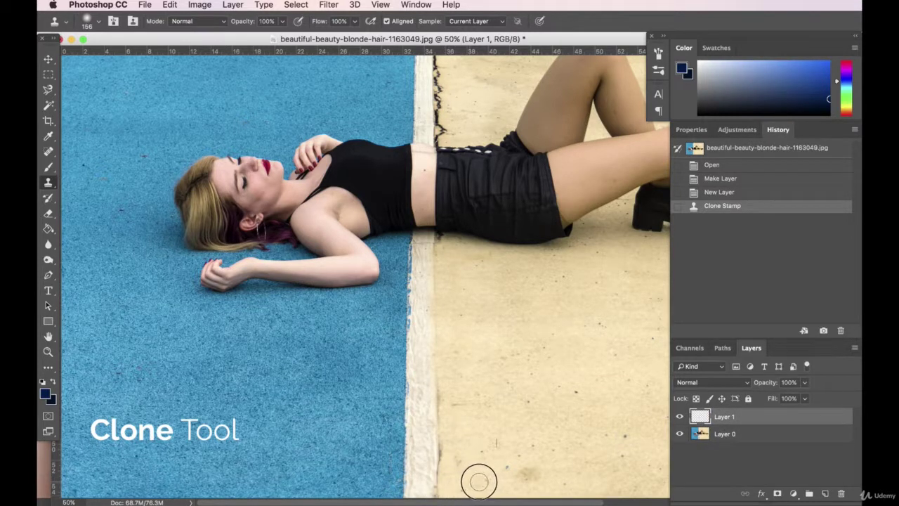
mouse_move(461, 472)
left_mouse_down()
mouse_move(443, 446)
mouse_move(446, 463)
left_mouse_up()
Move the cloned patch on Layer 1 sideways over the blue pavement twice, undoing each move
left_click(48, 59)
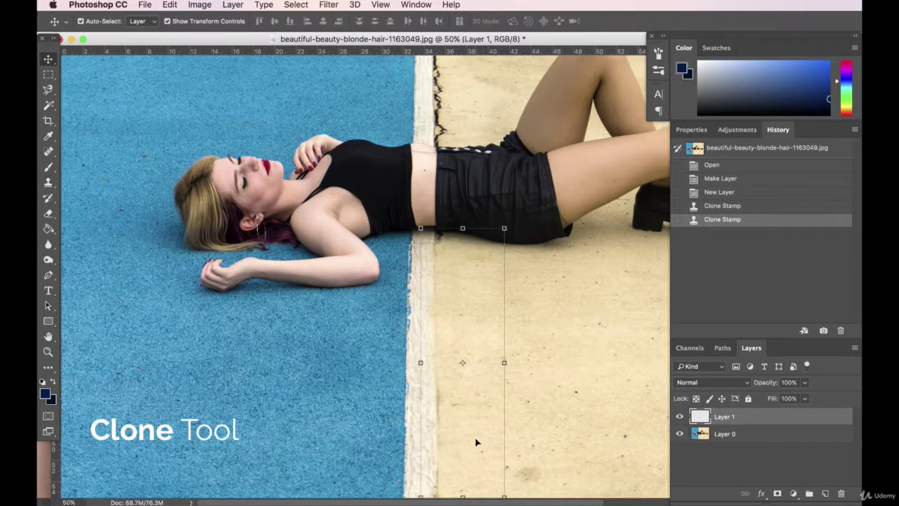
left_click_drag(475, 442, 412, 441)
key("super+z")
left_click_drag(449, 402, 353, 398)
key("super+z")
With Layer 1 active, start a Polygonal Lasso outline along the white line's edge and dismiss the keychain password request
left_click_drag(48, 89, 82, 100)
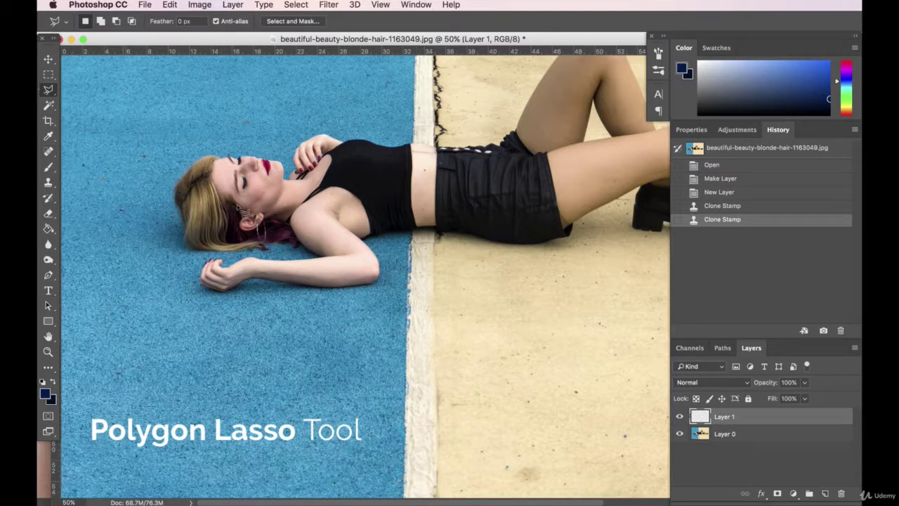
left_click(730, 432)
left_click(731, 416)
left_click(434, 244)
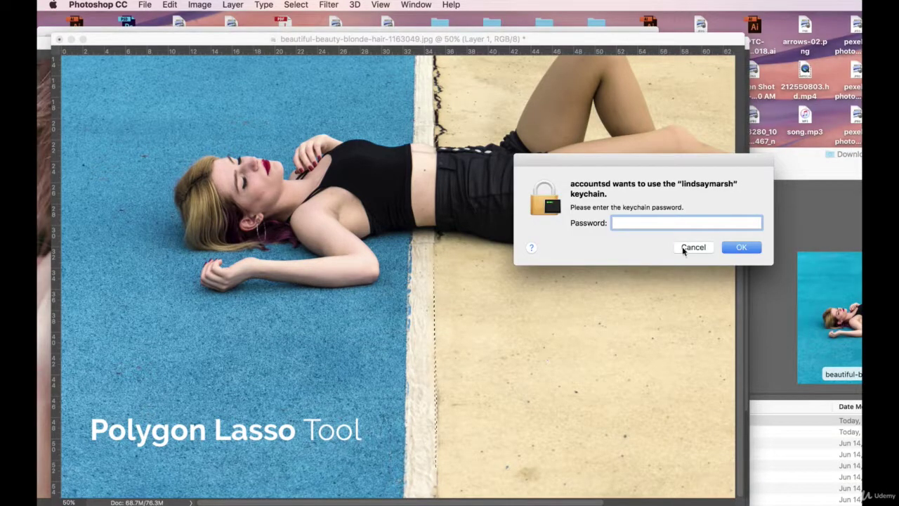
left_click(685, 248)
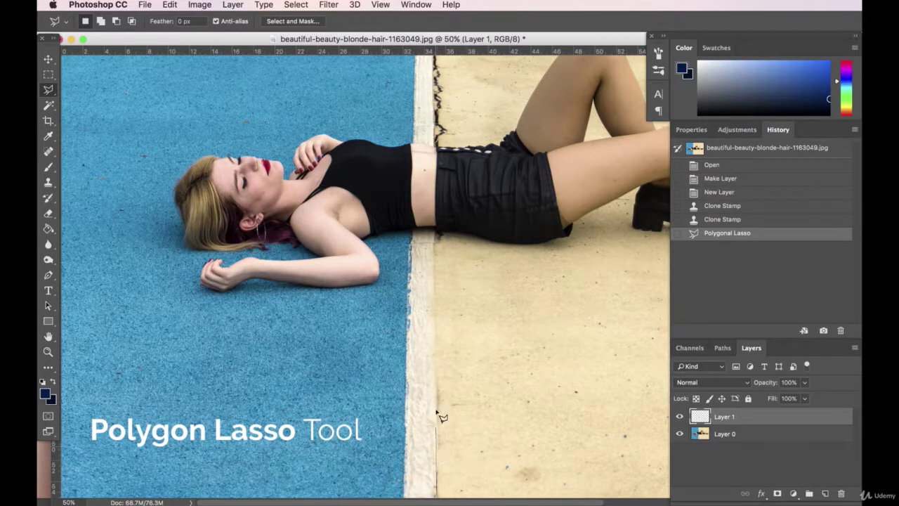
Outline the part of the cloned patch overlapping the white line with the Polygonal Lasso, delete it from Layer 1 and deselect
left_click(436, 274)
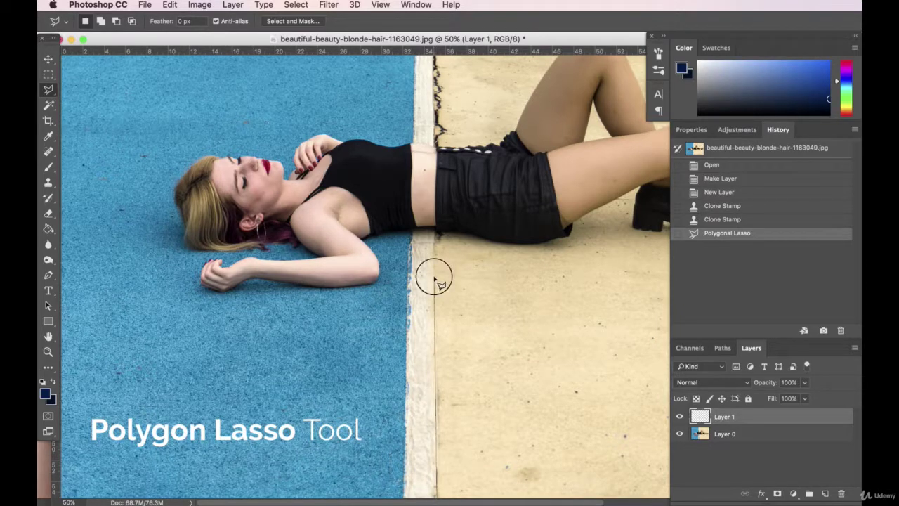
left_click(435, 236)
left_click(321, 260)
double_click(325, 484)
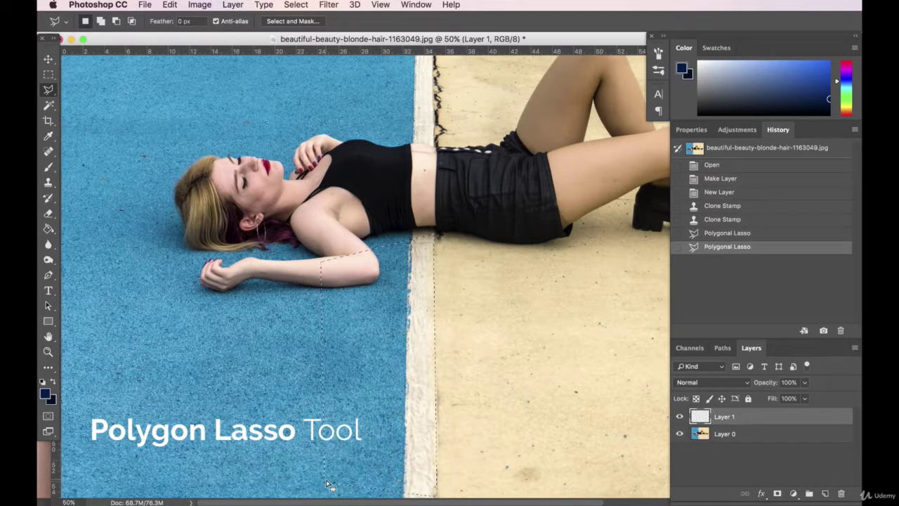
key("Delete")
left_click(258, 274)
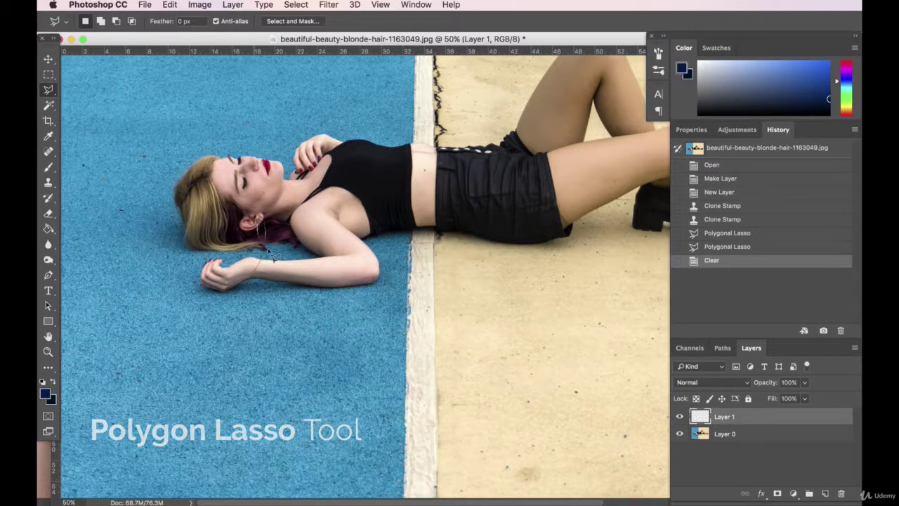
double_click(325, 223)
left_click(717, 230)
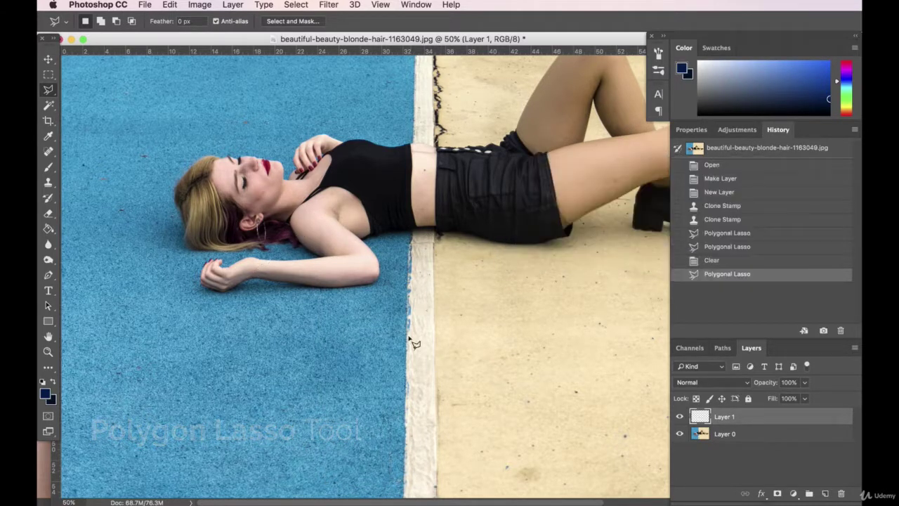
Try to soften the cloned patch's edge along the white line using the Eraser with an 87 px soft brush
left_click(48, 213)
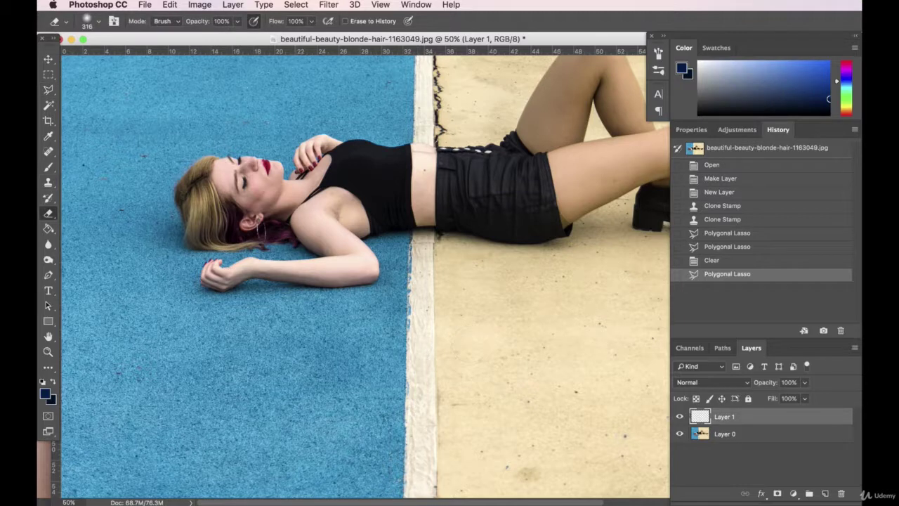
left_click(88, 26)
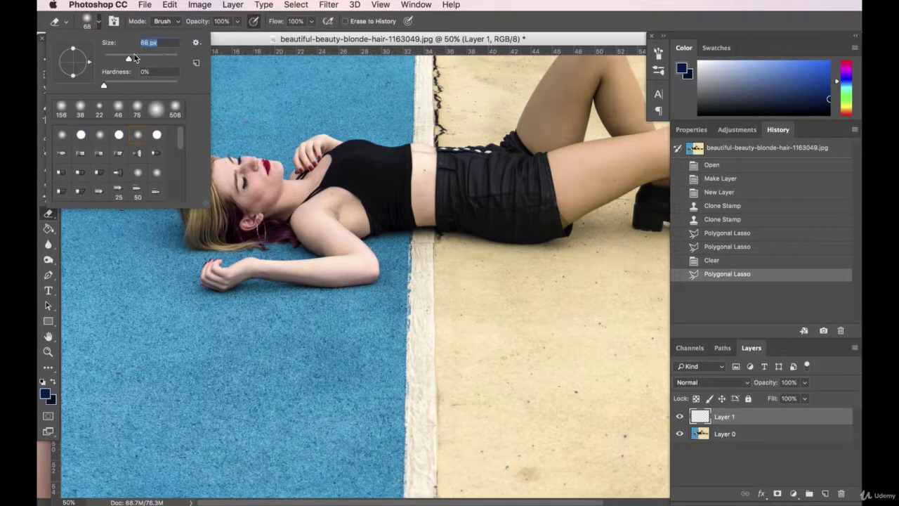
key("Return")
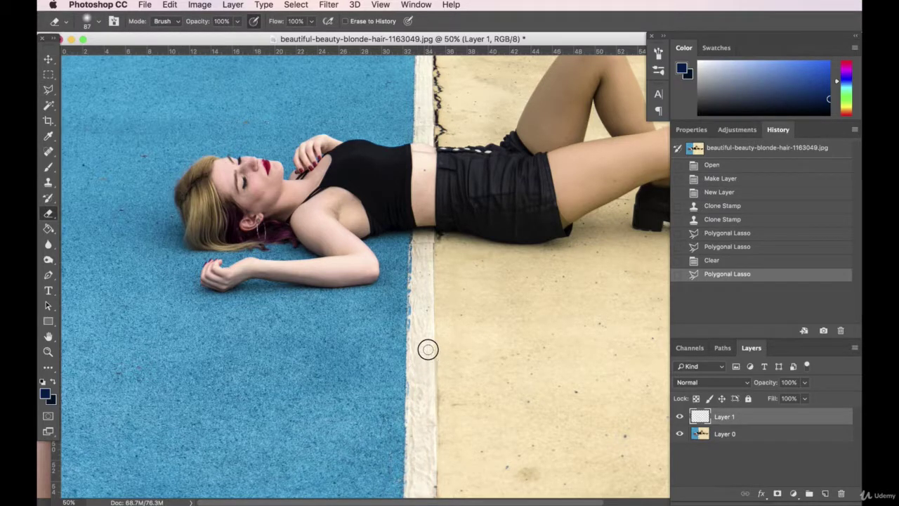
left_click_drag(426, 349, 436, 421)
key("ctrl+z")
Hide and show Layer 1 to compare the pavement with and without the crack repair
left_click(679, 417)
left_click(679, 416)
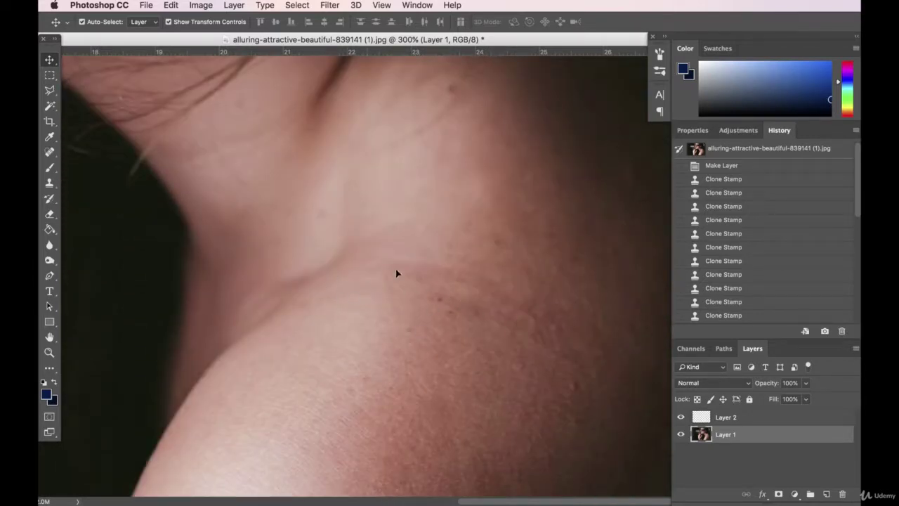
In the portrait photo, add a new empty layer above Layer 2 and merge Layer 2 with Layer 1
left_click(762, 424)
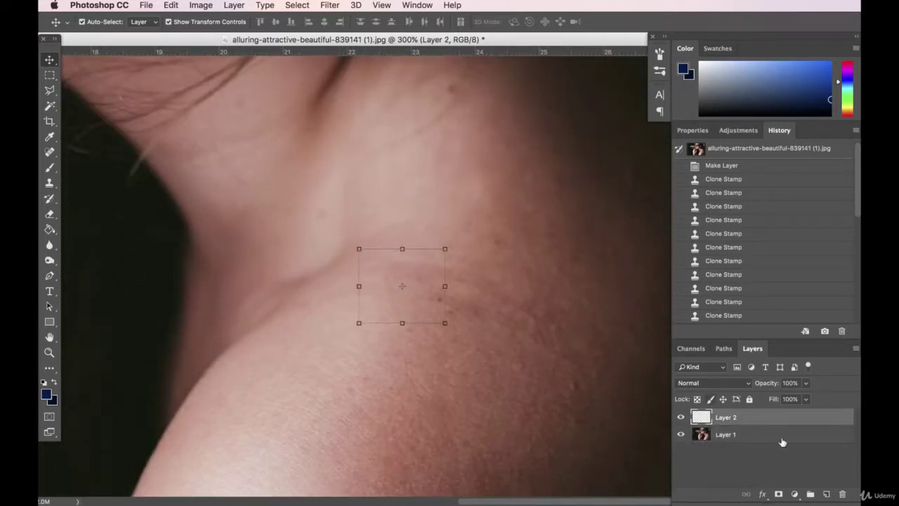
left_click(825, 495)
left_click(750, 438)
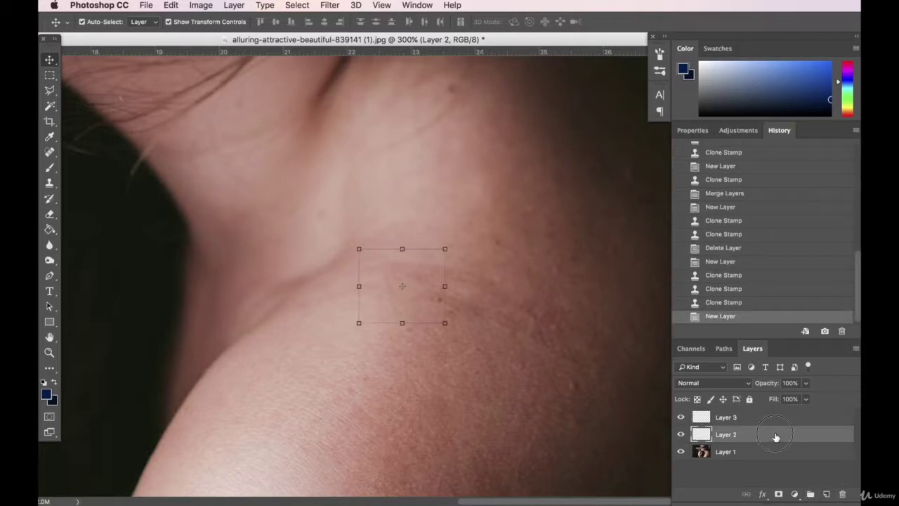
left_click(680, 435)
left_click(681, 435)
left_click(761, 457, "shift")
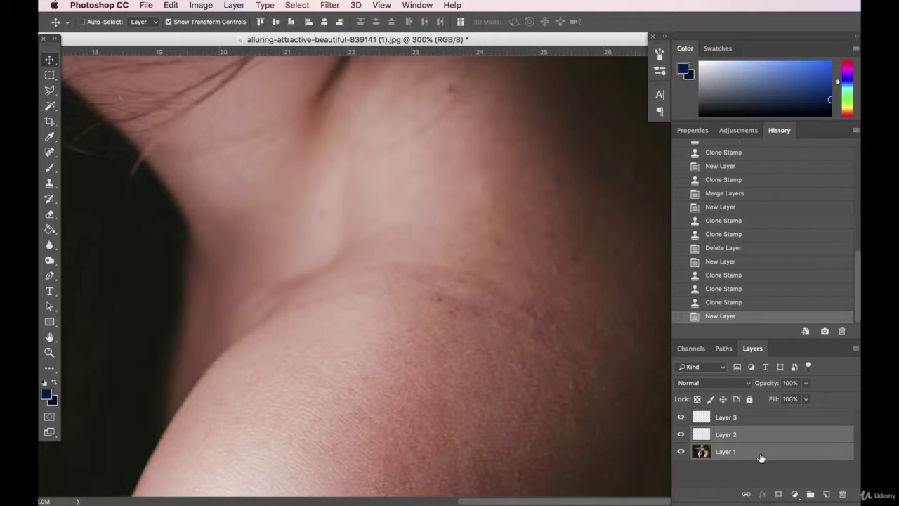
key("super+e")
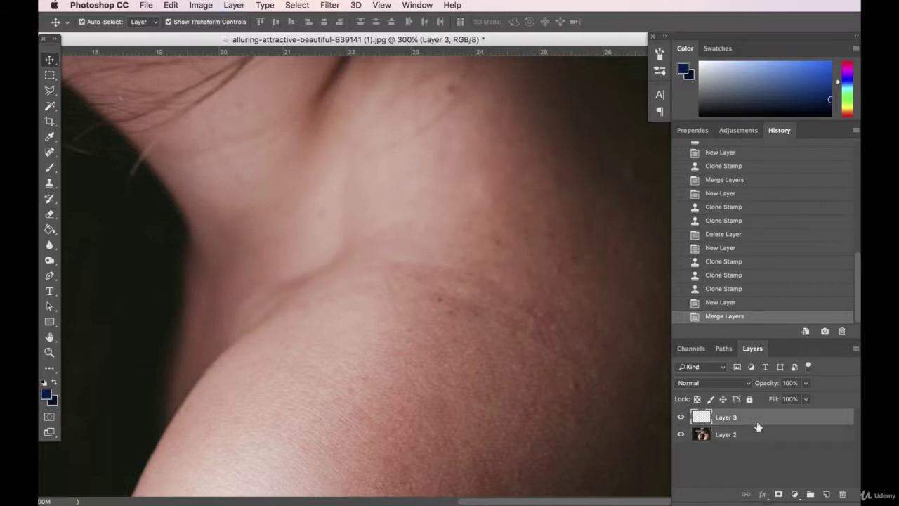
Choose the Clone Stamp tool and set its brush size to 39 px, with the merged photo layer active for sampling
left_click(54, 186)
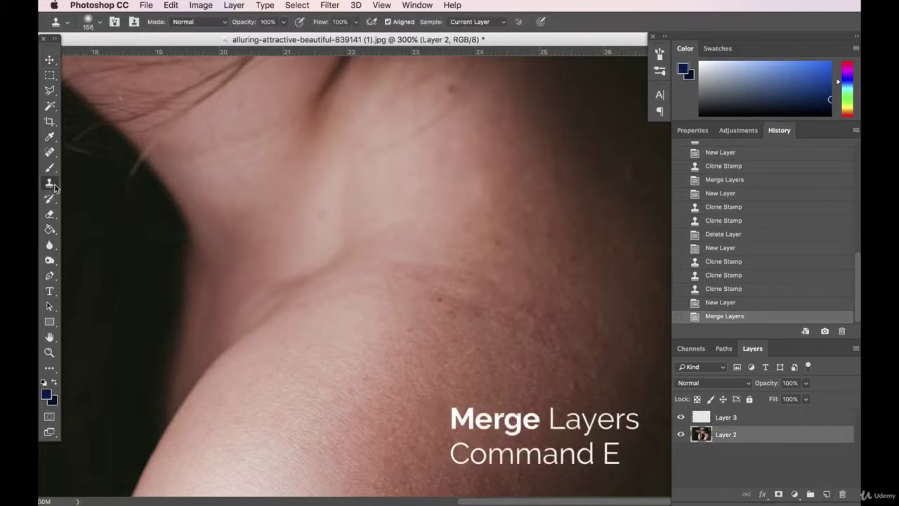
left_click(100, 22)
left_click_drag(144, 59, 127, 60)
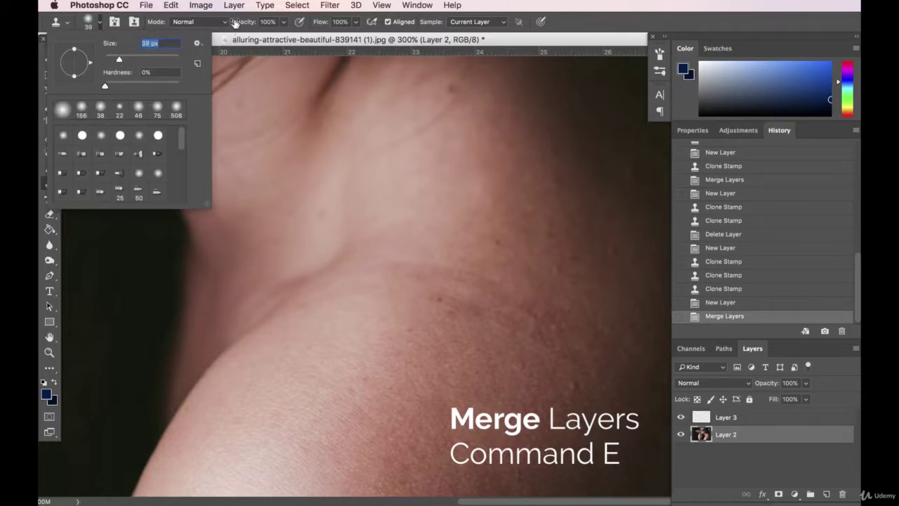
key("Return")
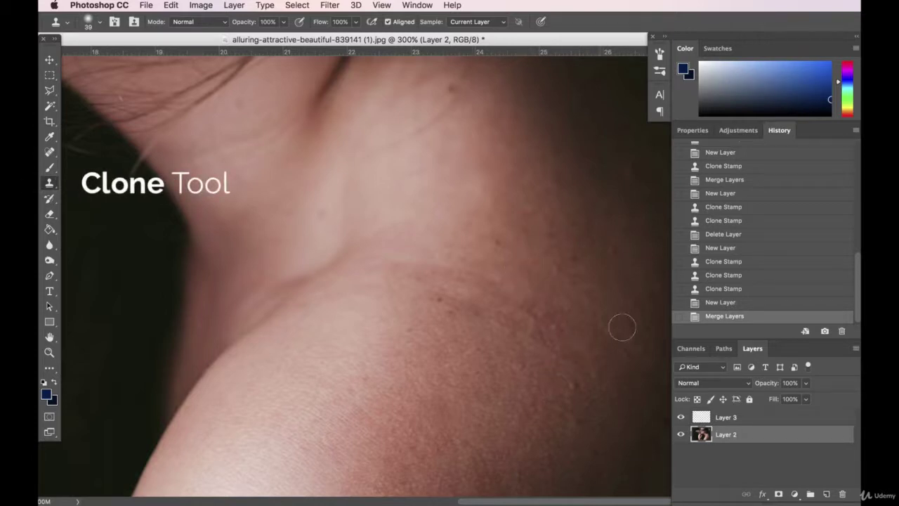
Clone smooth skin on Layer 3 over the bumps and wrinkles at the outer end of the shoulder crease
key("alt+bracketright")
left_click_drag(515, 300, 576, 349)
mouse_move(513, 324)
left_mouse_down()
mouse_move(574, 357)
mouse_move(541, 320)
mouse_move(577, 348)
left_mouse_up()
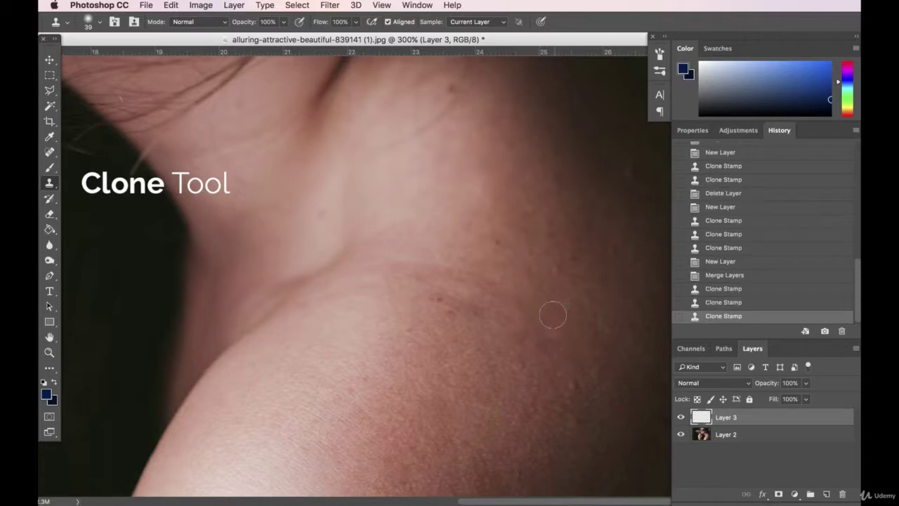
Sample clear skin above the crease on Layer 2 and clone it on Layer 3 over the dark spots along the shoulder crease
left_click(736, 435)
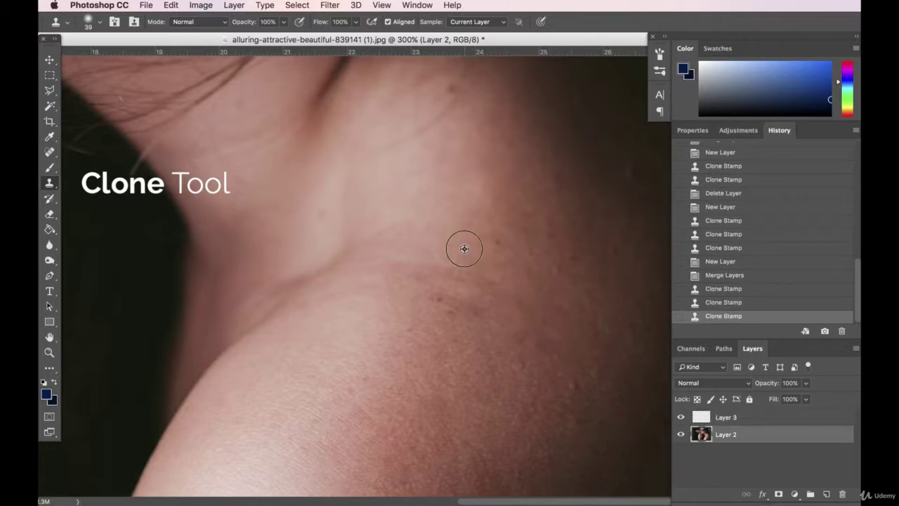
left_click(724, 421)
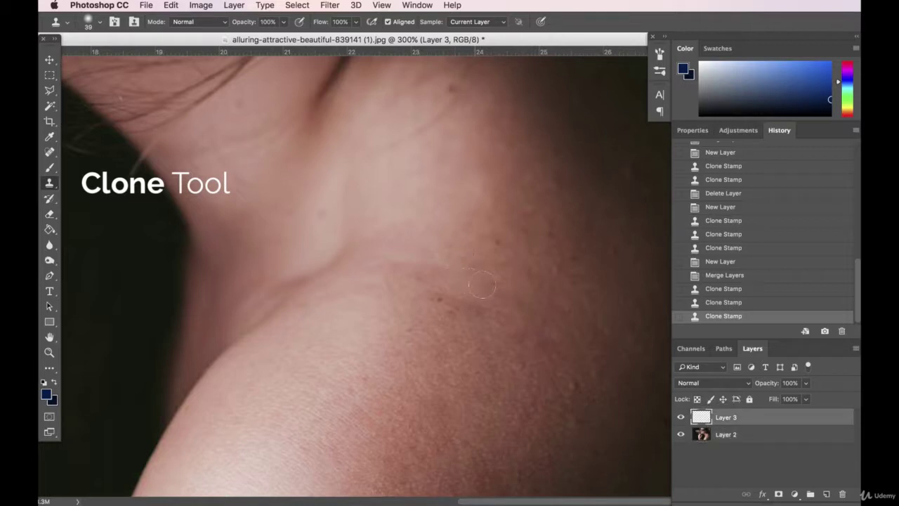
left_click_drag(482, 285, 454, 294)
left_click(477, 309)
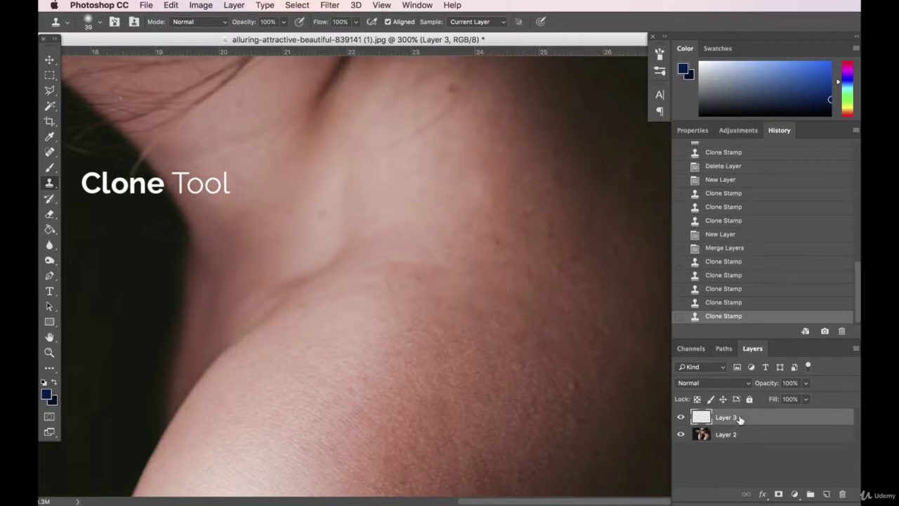
Resample skin from Layer 2 and clone it on Layer 3 over the middle of the shoulder crease
left_click(747, 436)
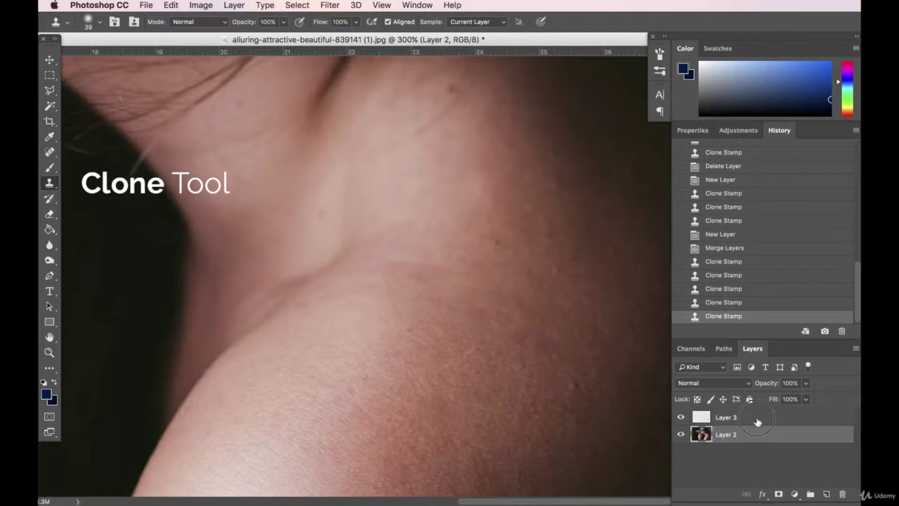
left_click(758, 420)
left_click(432, 276)
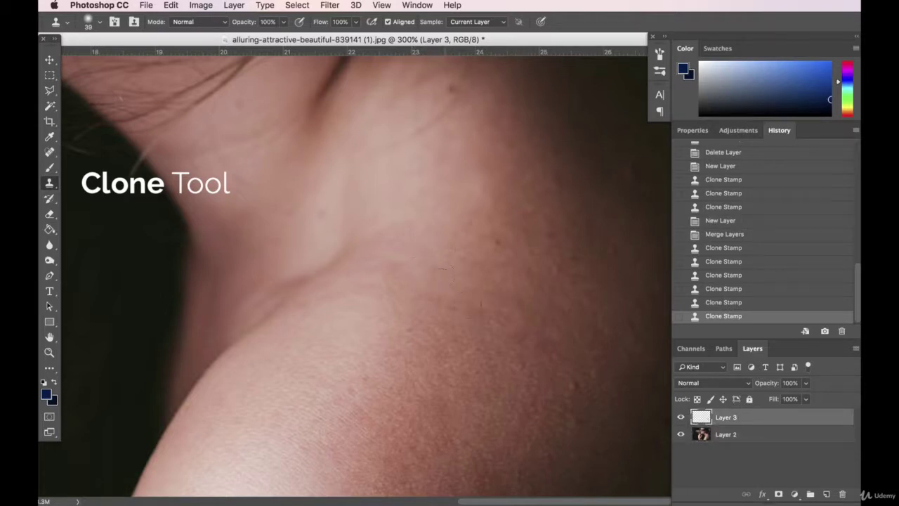
Sample skin from Layer 2 near the shoulder crease and clone it on Layer 3 over the crease's outer part
left_click(768, 439)
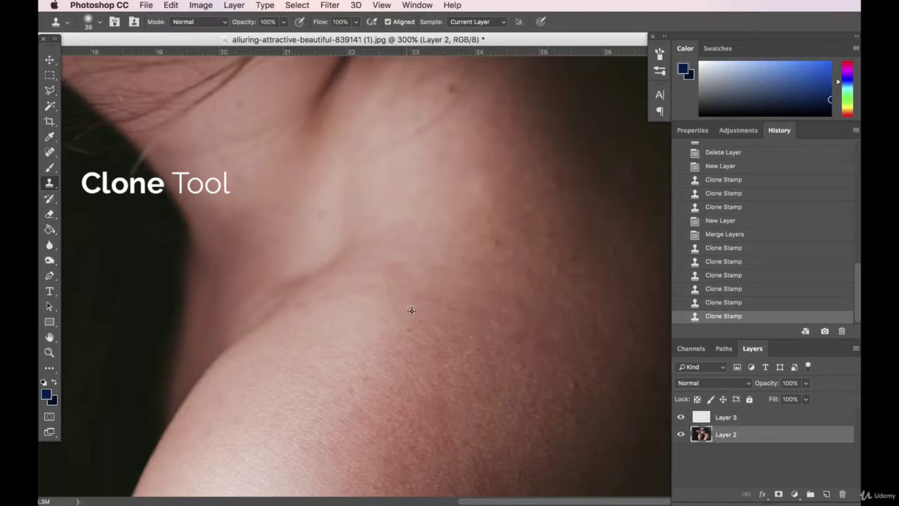
left_click(733, 417)
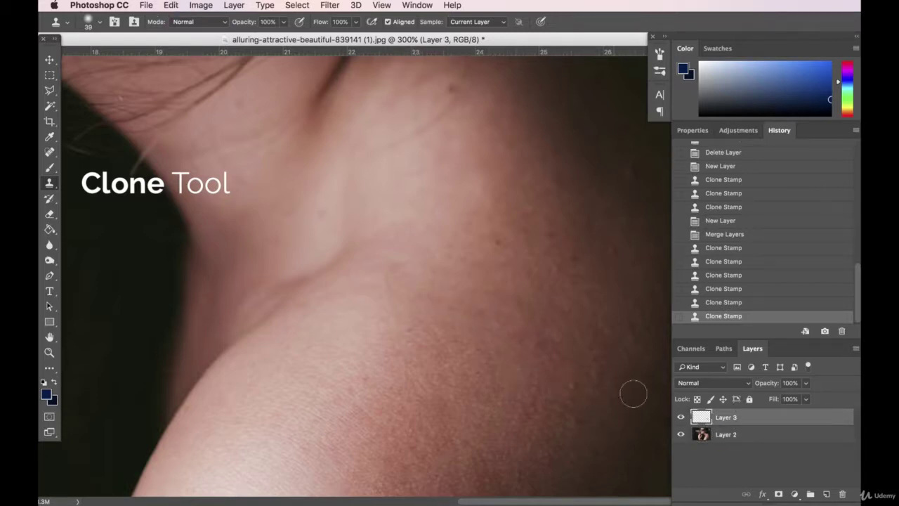
left_click(764, 437)
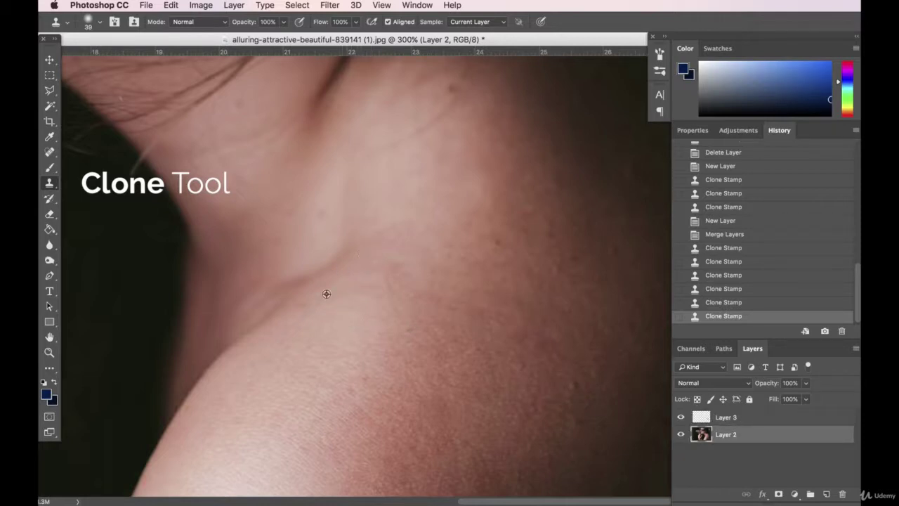
left_click(768, 420)
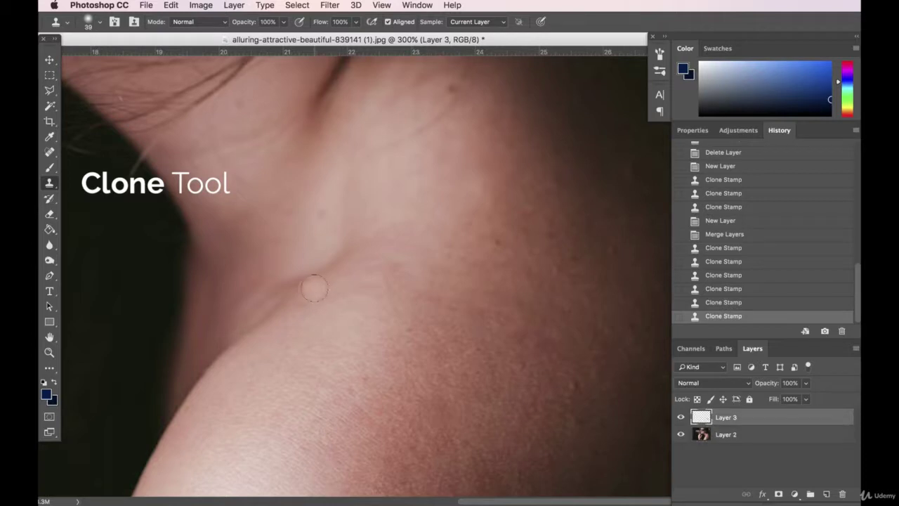
left_click(379, 277)
Resample skin from Layer 2 repeatedly and clone it on Layer 3 to even out the skin just below the shoulder crease
left_click(780, 435)
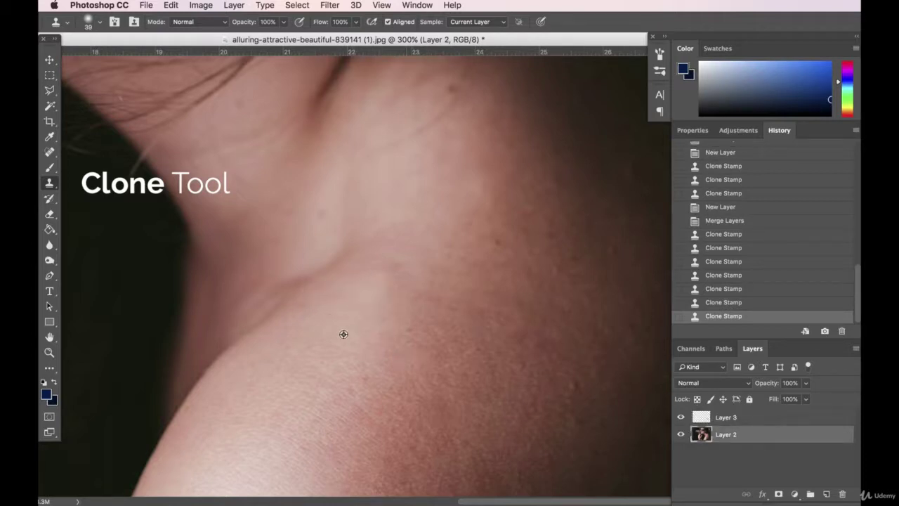
left_click(723, 417)
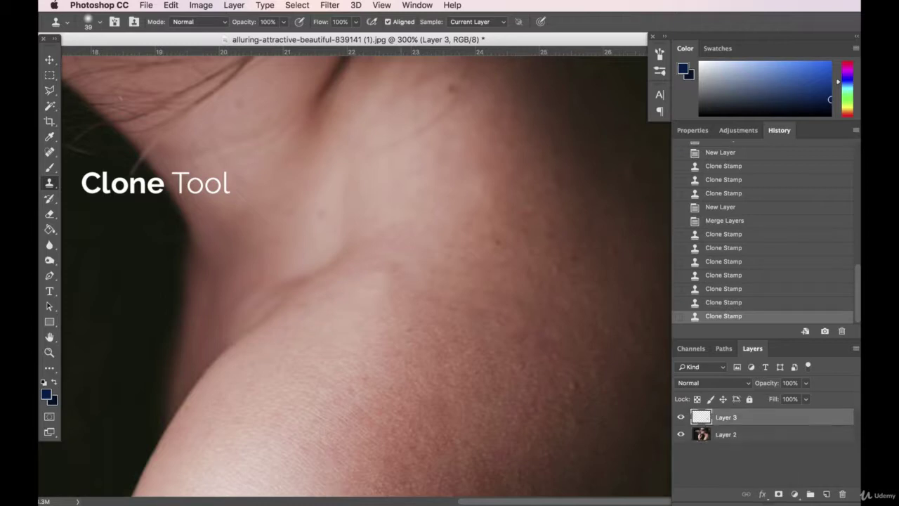
left_click(330, 296)
left_click(756, 435)
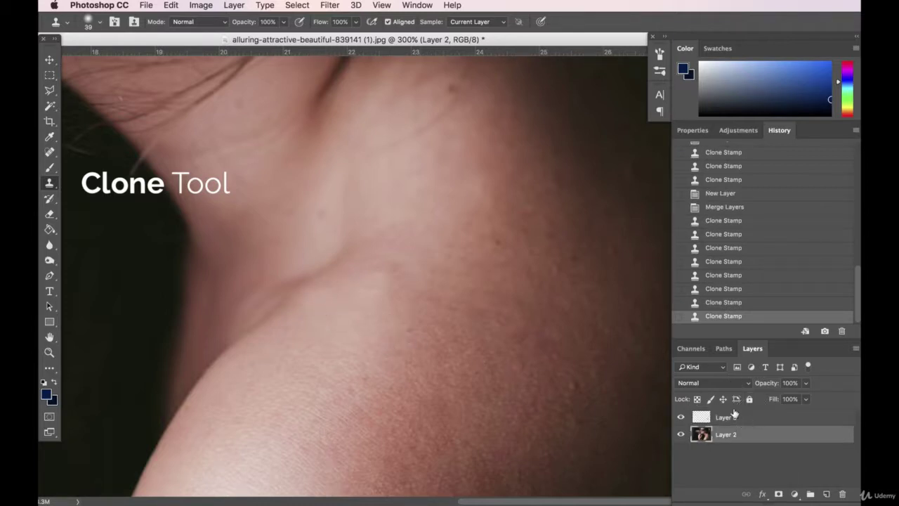
left_click(726, 417)
left_click_drag(385, 304, 391, 297)
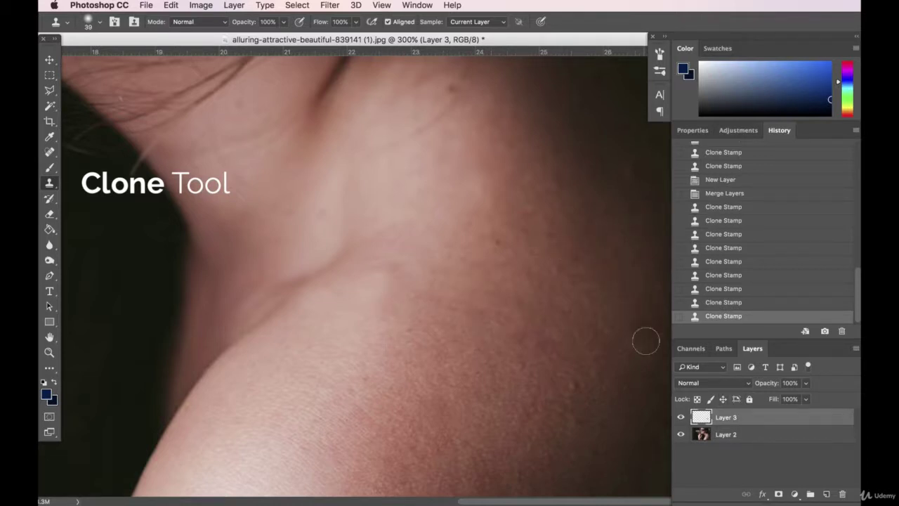
left_click(751, 433)
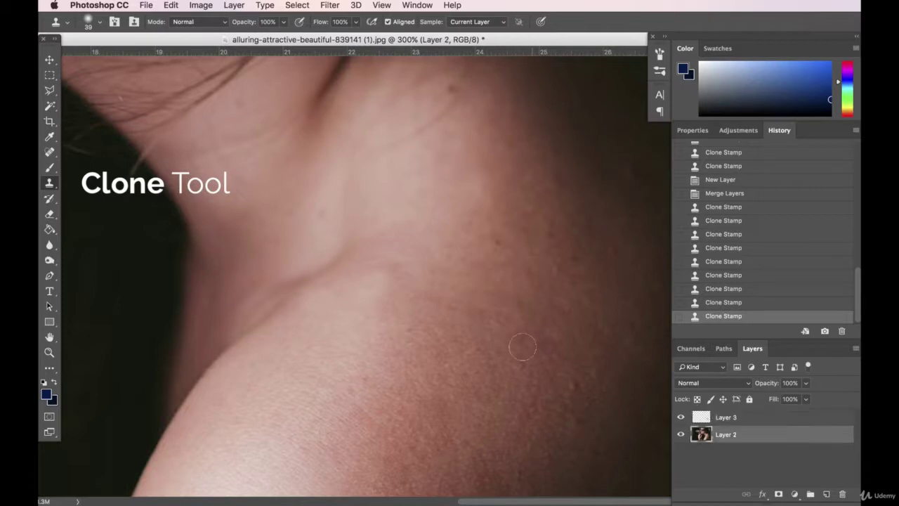
left_click(731, 417)
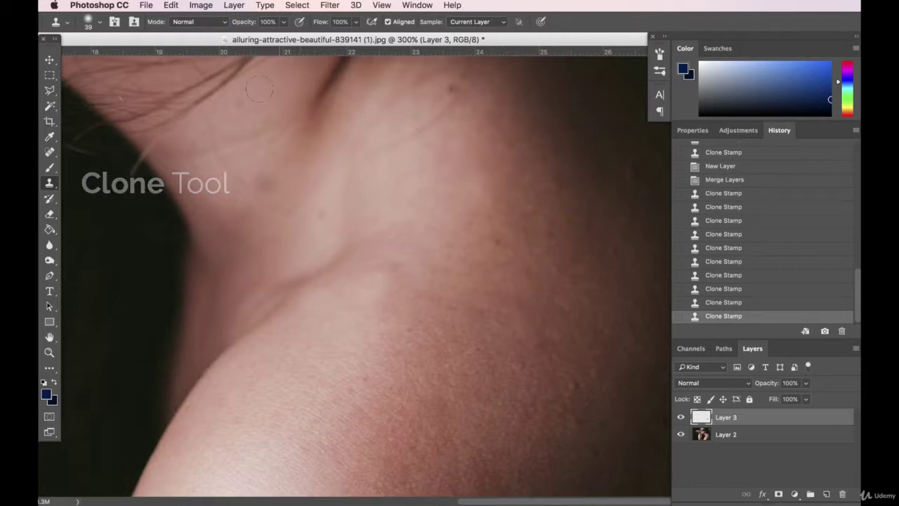
Lower the Clone Stamp opacity to 47% and clone skin sampled from Layer 2 over the shoulder's darker skin on Layer 3
left_click(283, 22)
left_click_drag(278, 35, 254, 36)
left_click(747, 436)
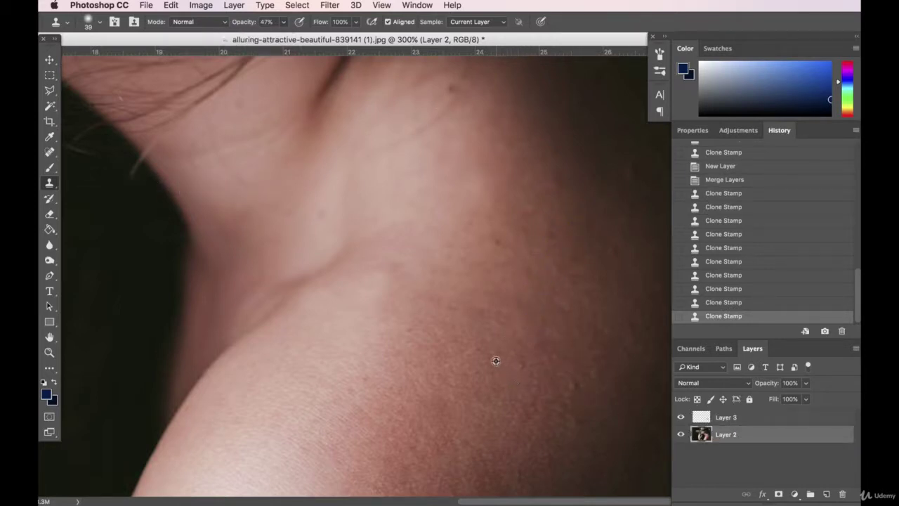
left_click(724, 418)
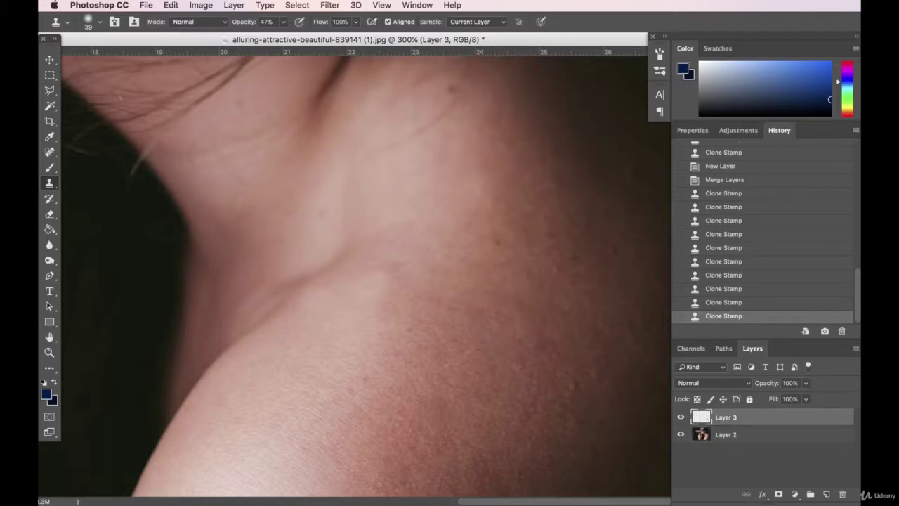
left_click(534, 342)
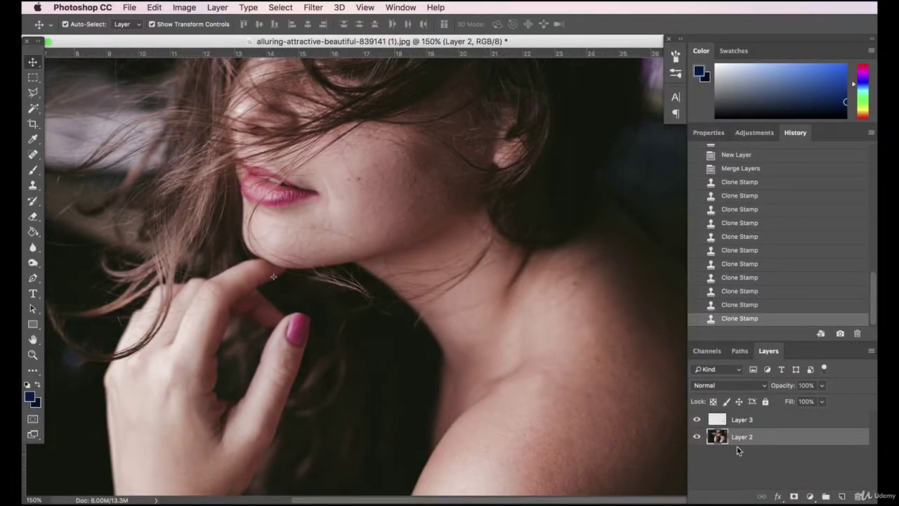
Toggle Layer 3's visibility to compare the retouch, and lower the layer's opacity to 86%
left_click(772, 421)
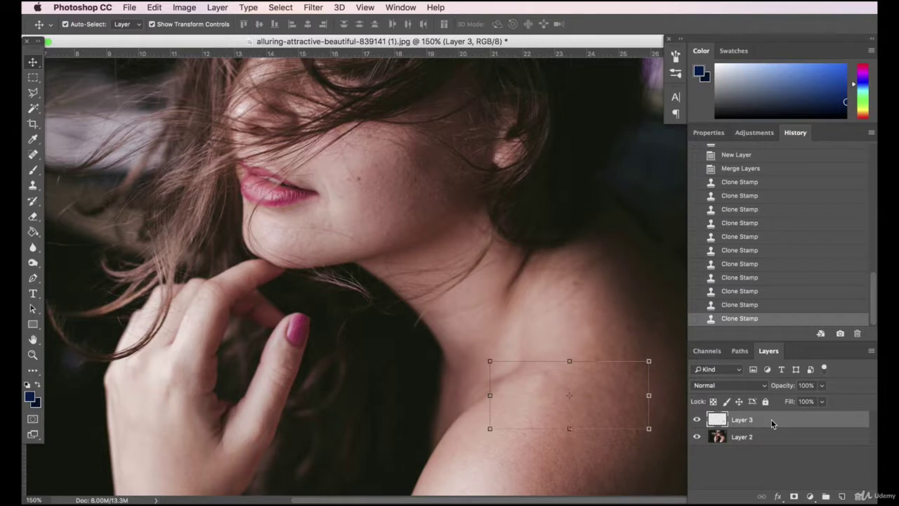
left_click(697, 419)
left_click(697, 420)
left_click(698, 419)
left_click(822, 385)
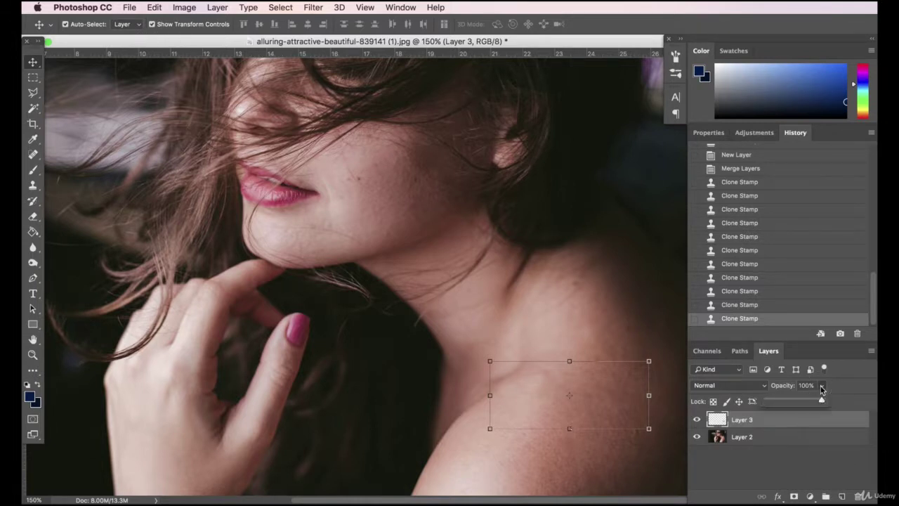
left_click_drag(811, 402, 815, 401)
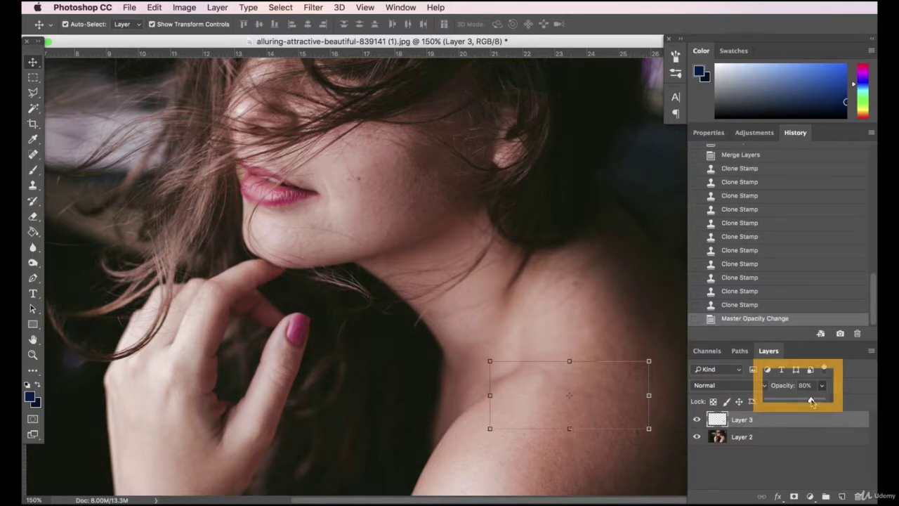
Merge Layer 3 with Layer 2 into a single layer
left_click(799, 454)
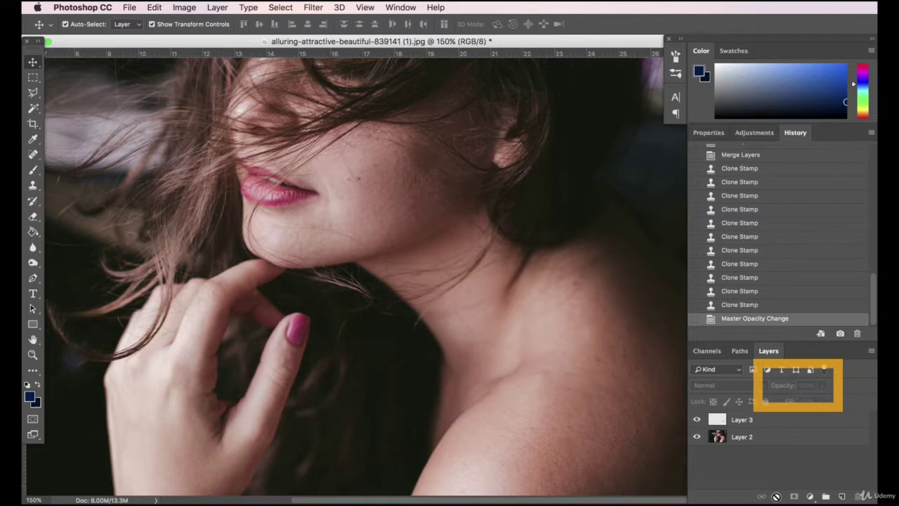
left_click(763, 435)
left_click(765, 421, "shift")
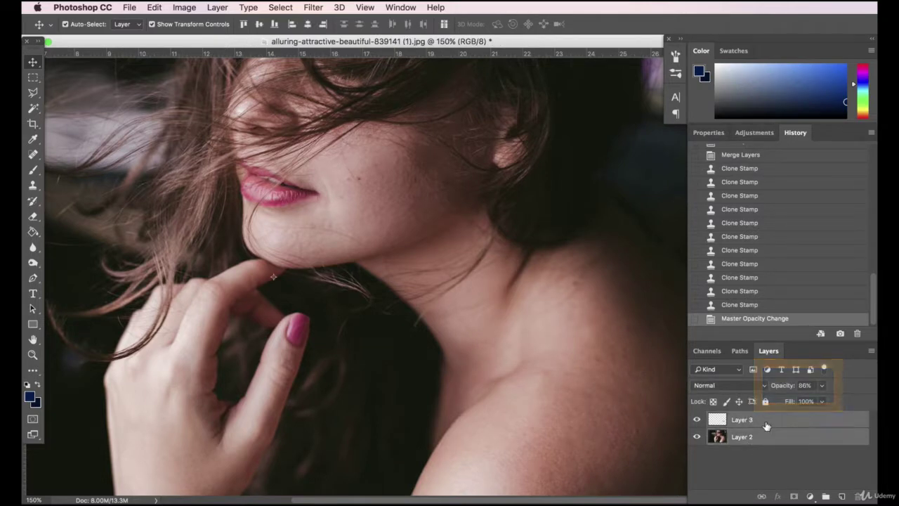
key("super+e")
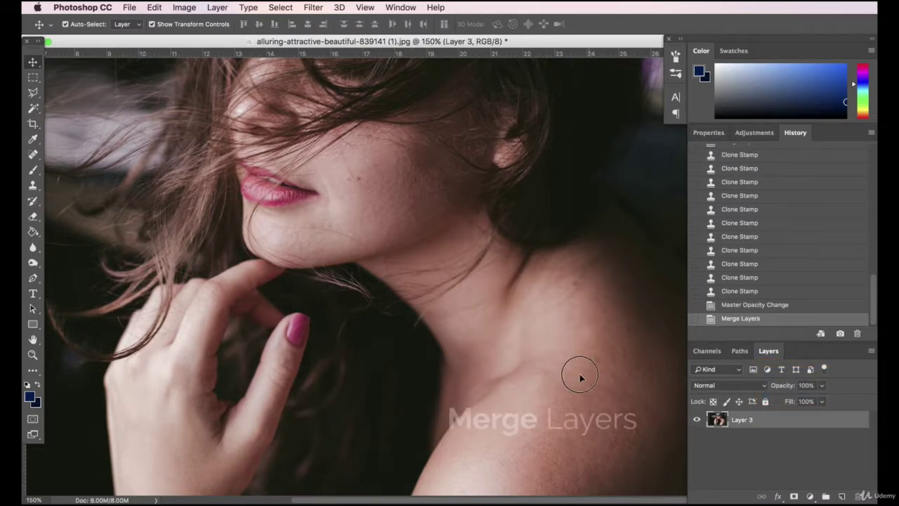
left_click_drag(578, 373, 432, 372)
key("super+z")
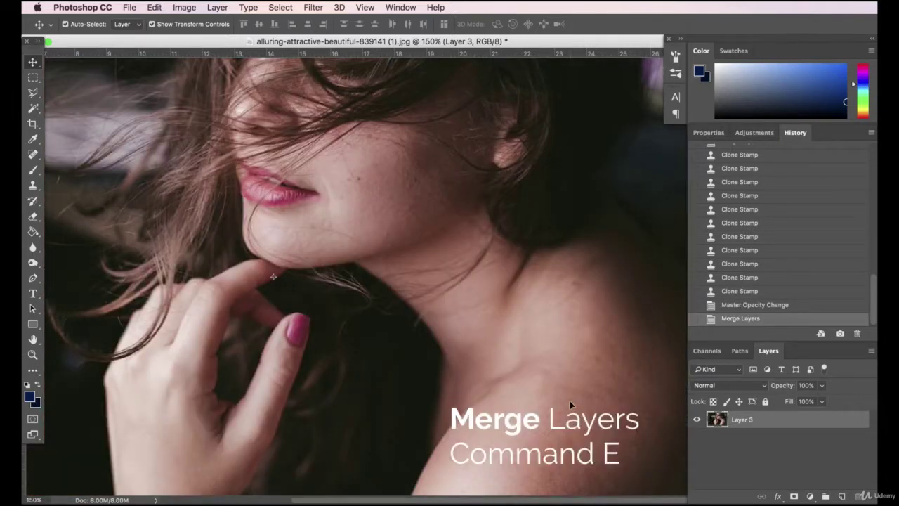
Choose the Clone Stamp tool and set its brush size to 25 px for retouching the moles on the cheek
scroll(352, 393, "up", 2)
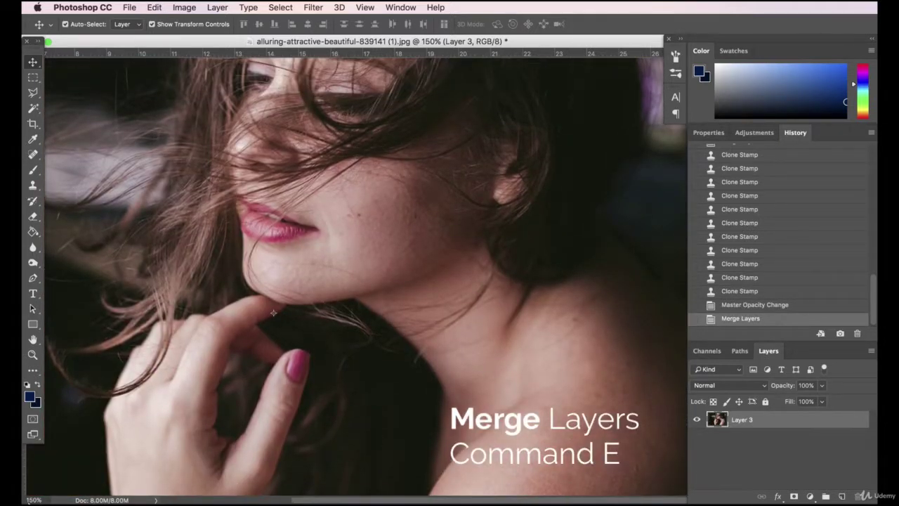
left_click(31, 500)
type("250")
key("Return")
scroll(204, 466, "up", 4)
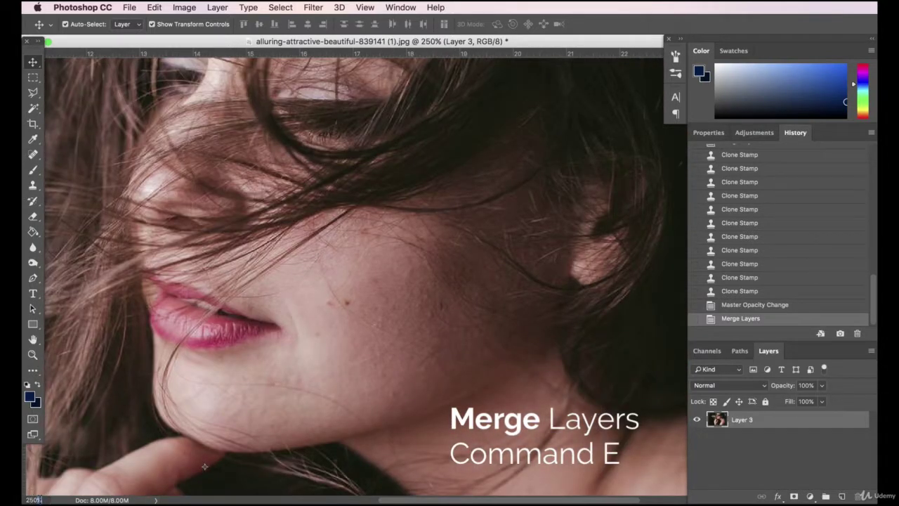
type("300")
key("Return")
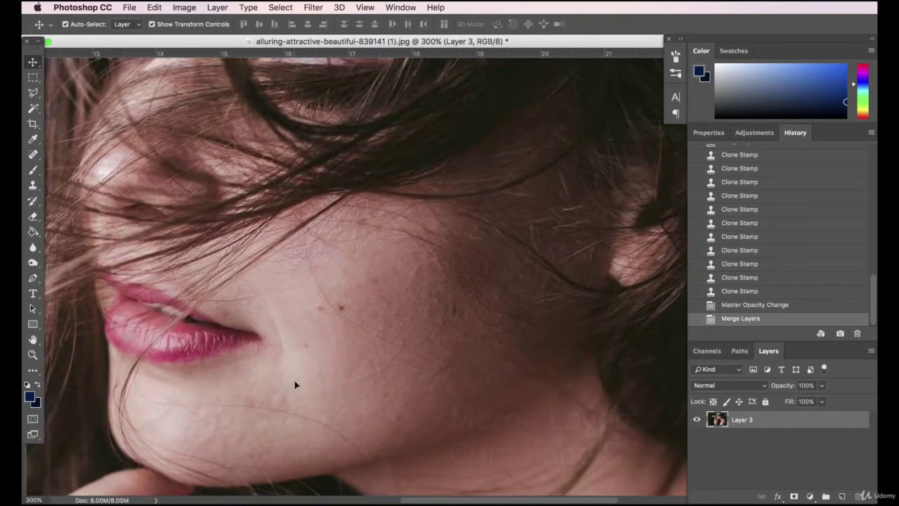
scroll(204, 450, "up", 3)
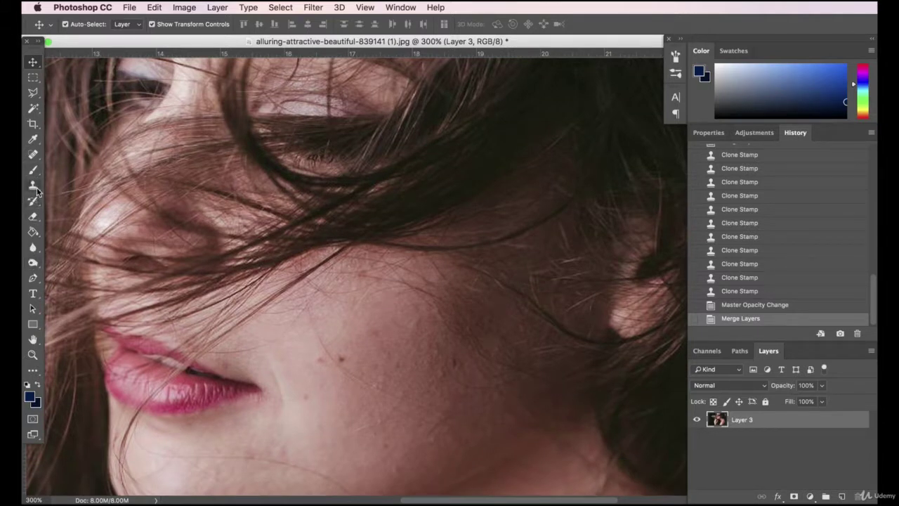
left_click(32, 186)
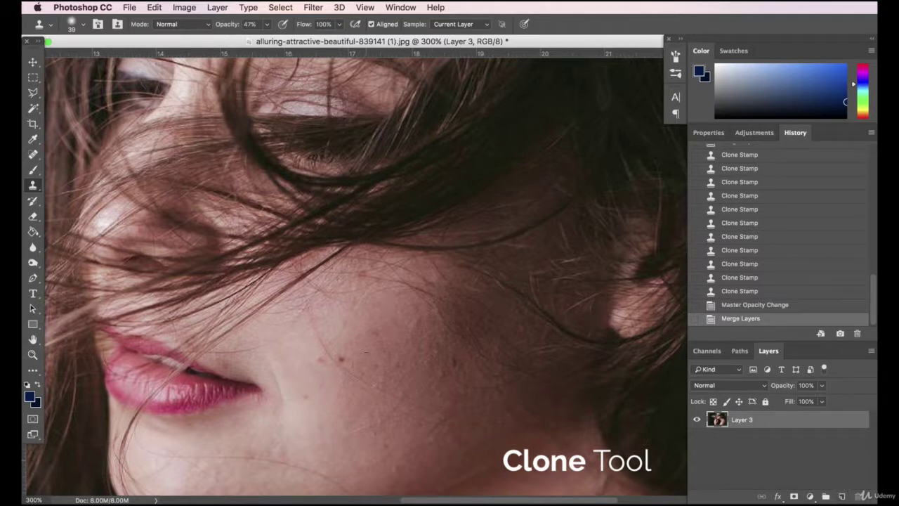
left_click(84, 25)
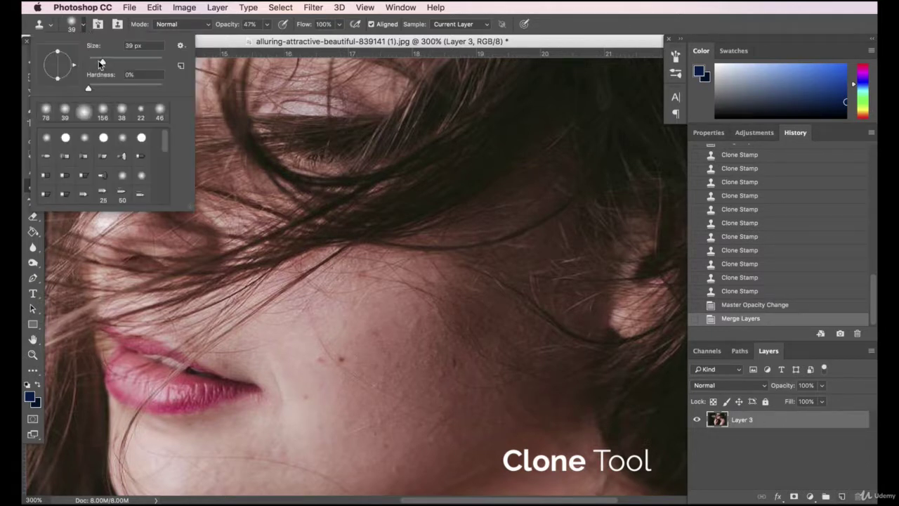
left_click_drag(101, 62, 97, 63)
key("Return")
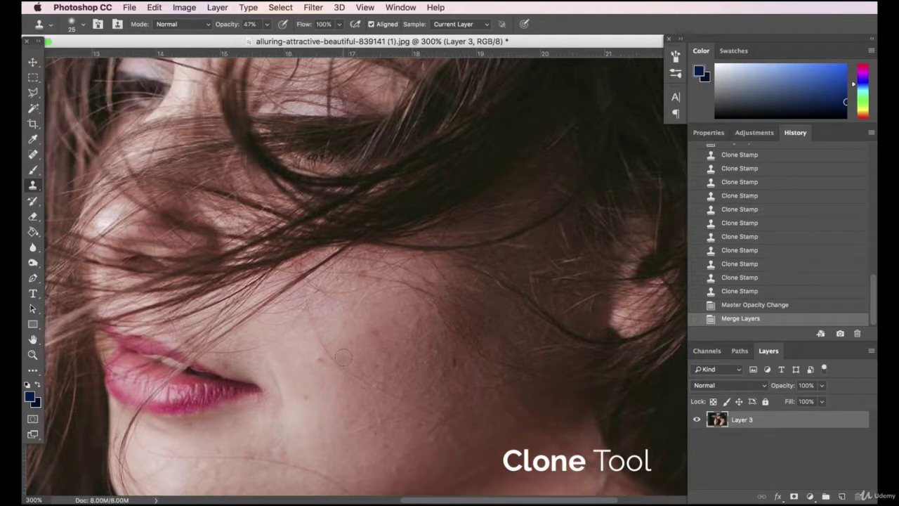
Clone clear skin over the dark mole on the cheek, raising the Clone Stamp opacity to 100% to cover it fully
left_click(343, 358)
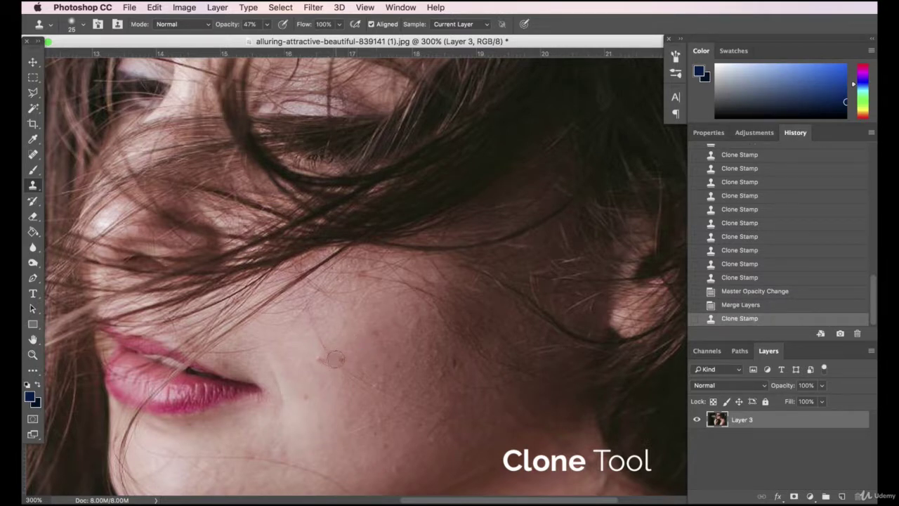
left_click(342, 357)
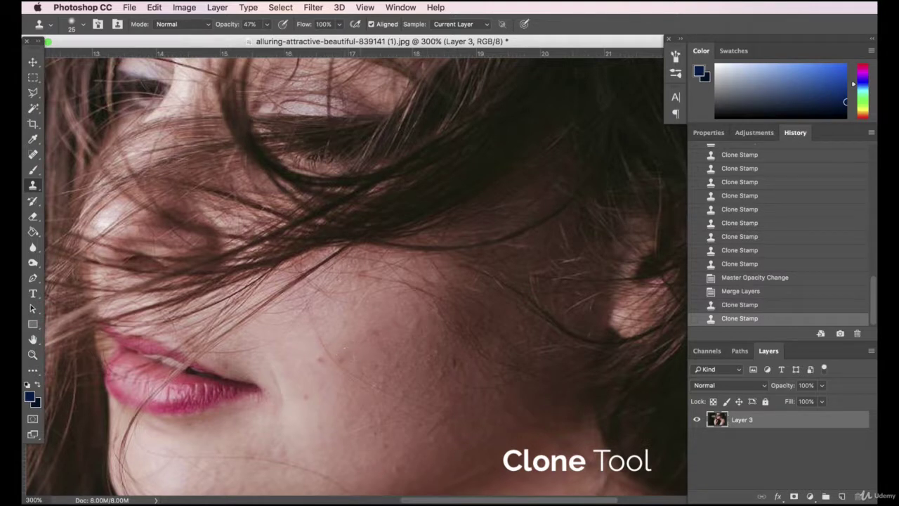
left_click(267, 24)
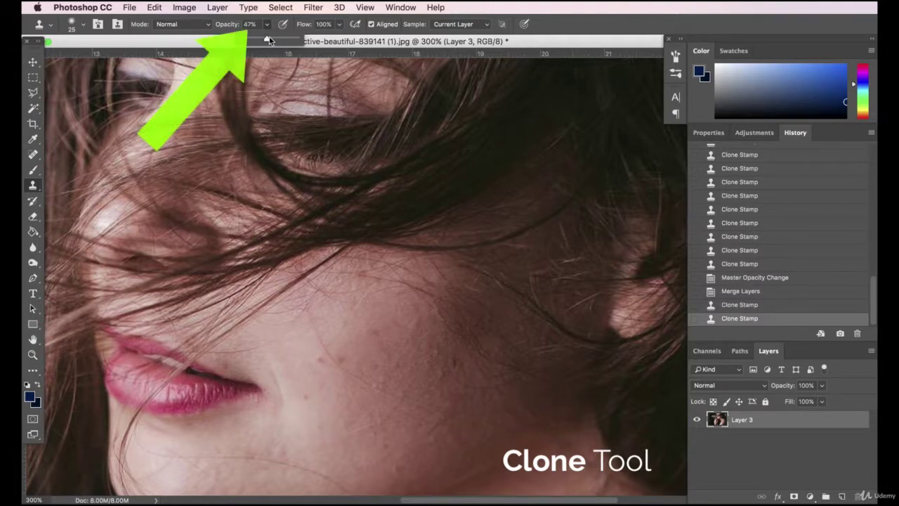
left_click_drag(279, 39, 296, 38)
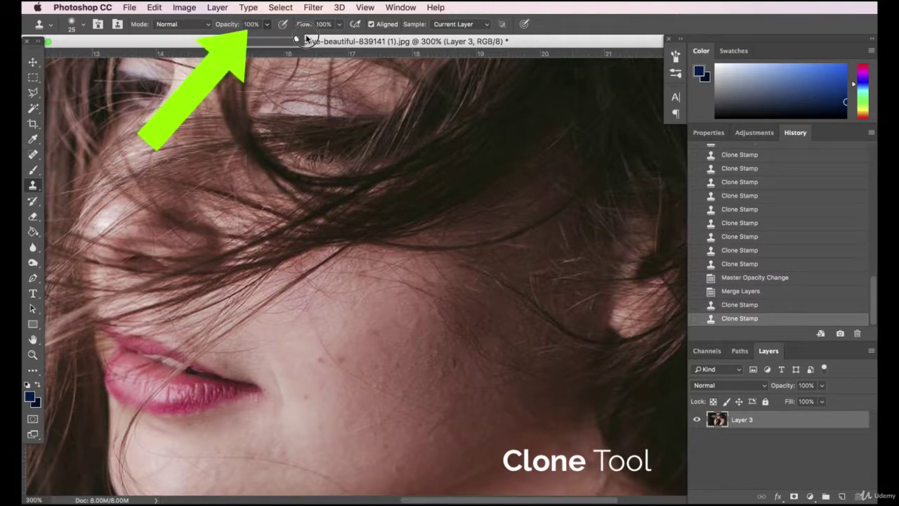
left_click(345, 355)
left_click(344, 355)
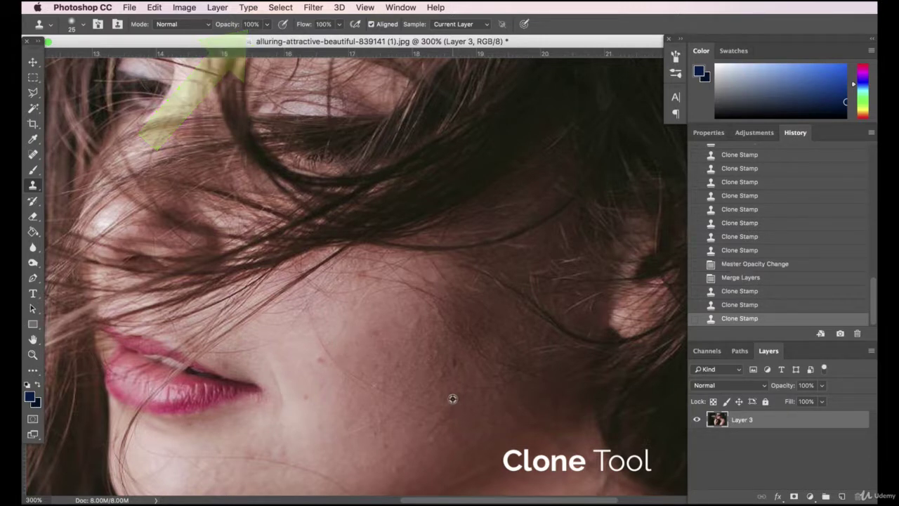
Clone clear skin over the small spots beside the mouth and along the lower cheek
left_click_drag(302, 365, 323, 359)
mouse_move(301, 422)
left_mouse_down()
mouse_move(317, 406)
mouse_move(303, 395)
left_mouse_up()
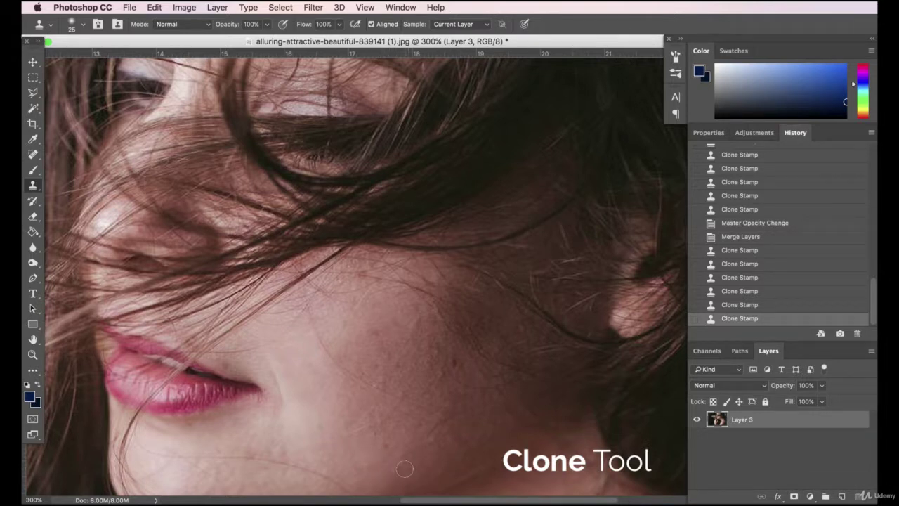
left_click(390, 468)
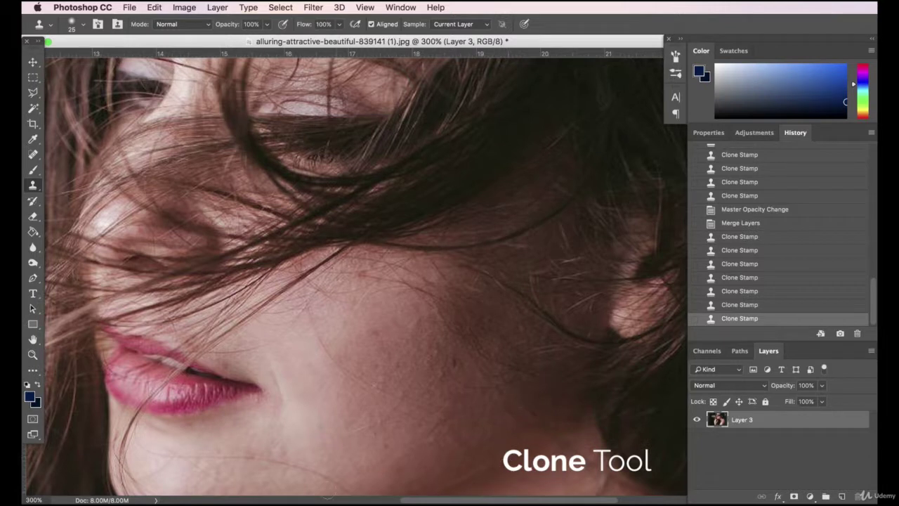
scroll(355, 274, "down", 3)
scroll(281, 437, "down", 2)
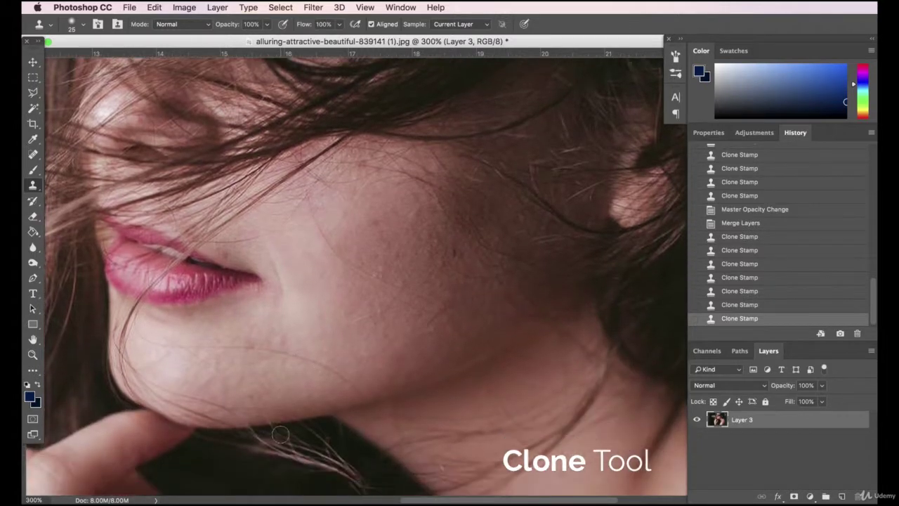
Undo the last Clone Stamp stroke on the face
scroll(294, 422, "up", 3)
key("super+z")
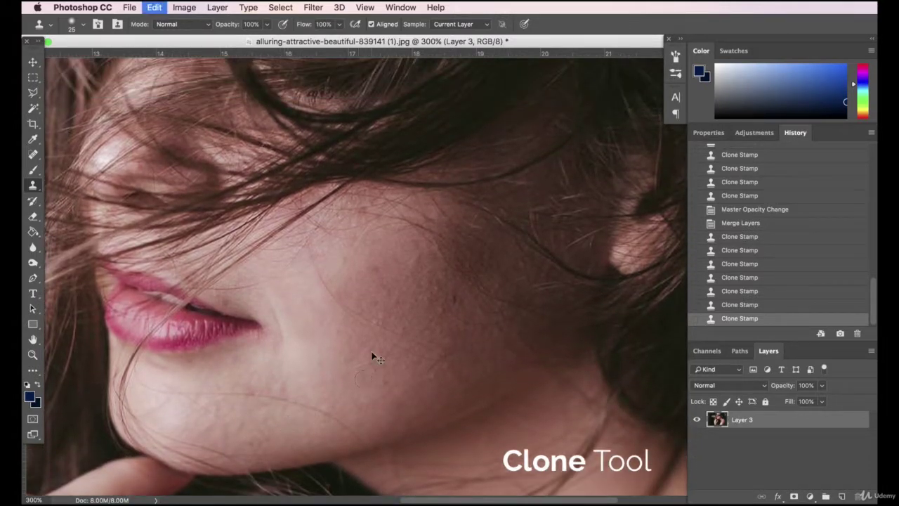
Add a new layer above Layer 3 for retouching the small raised spot on the lower cheek near the jawline
left_click(35, 500)
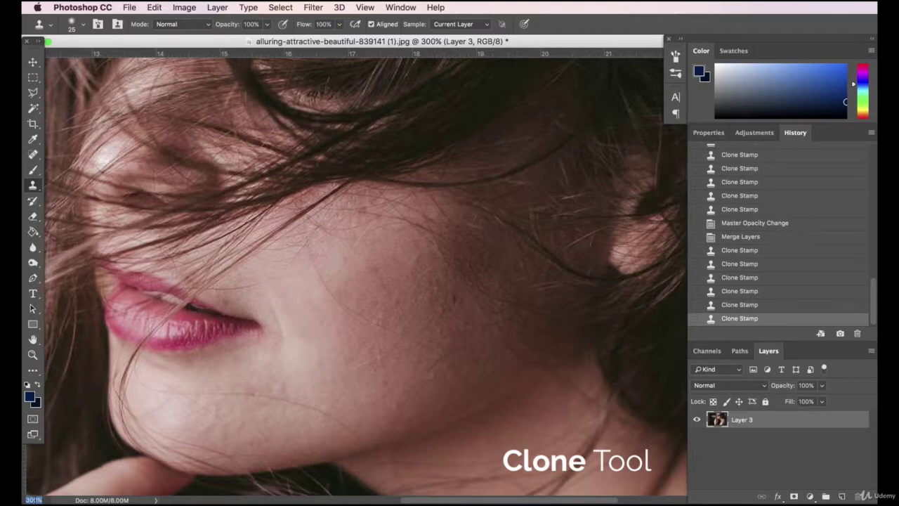
type("200")
key("Return")
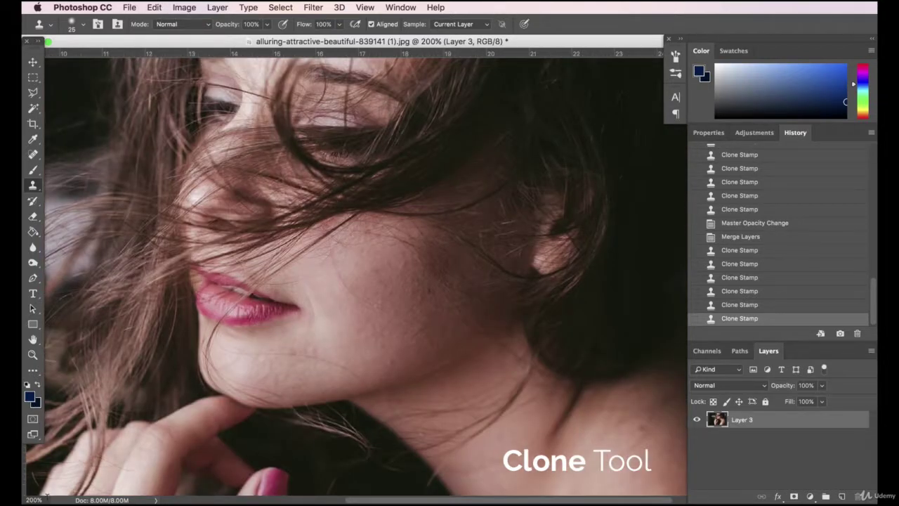
left_click(34, 500)
type("400")
key("Return")
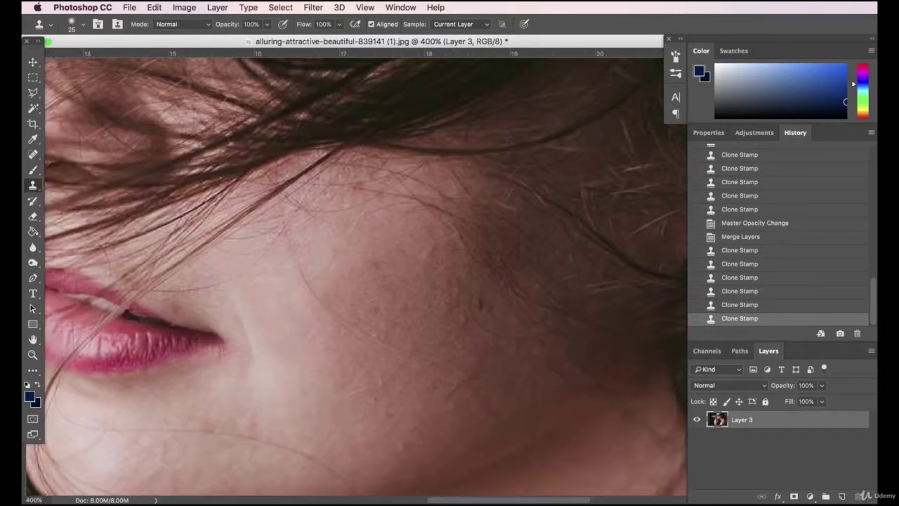
scroll(393, 369, "down", 2)
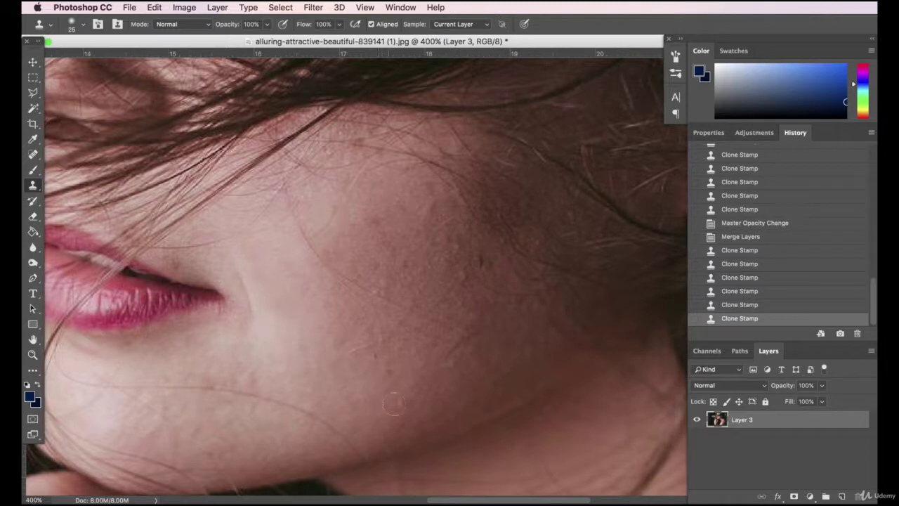
left_click(404, 404)
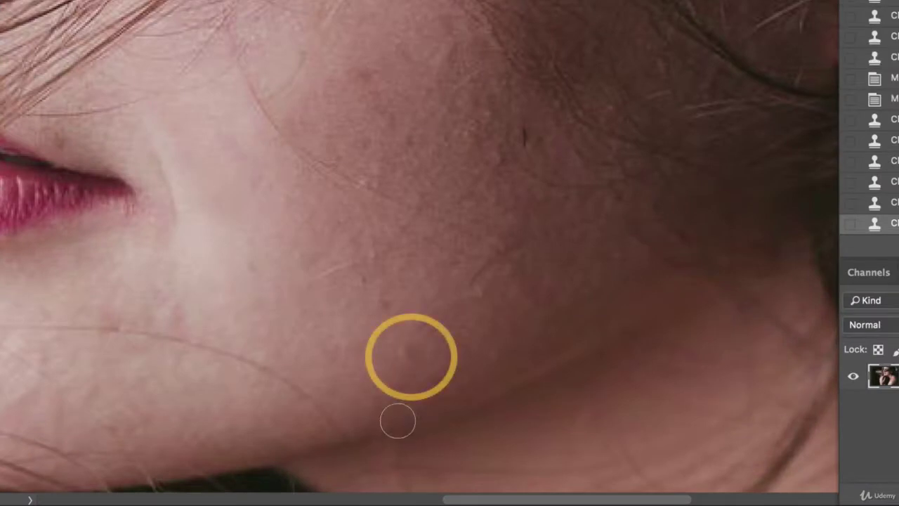
key("ctrl+shift+alt+n")
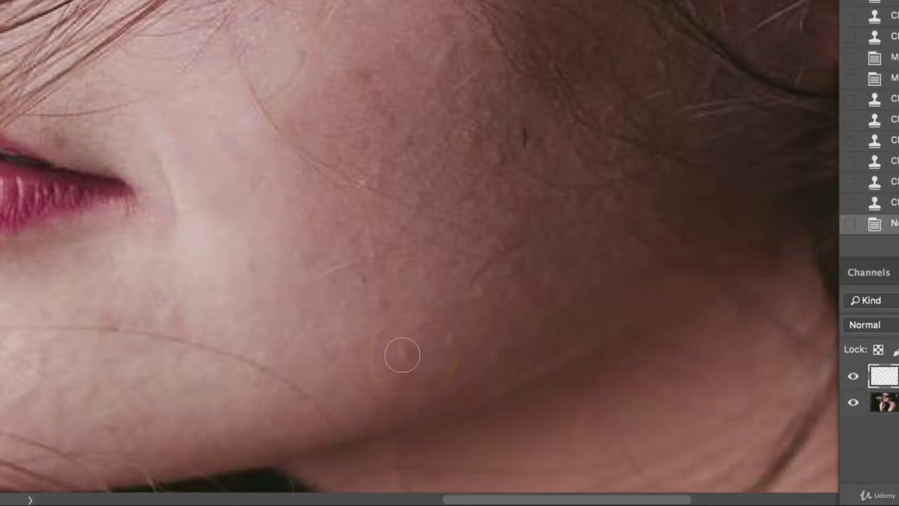
Clone skin sampled from Layer 3 over the raised spot near the jawline on Layer 4, and compare with that layer hidden and shown
left_click(863, 402)
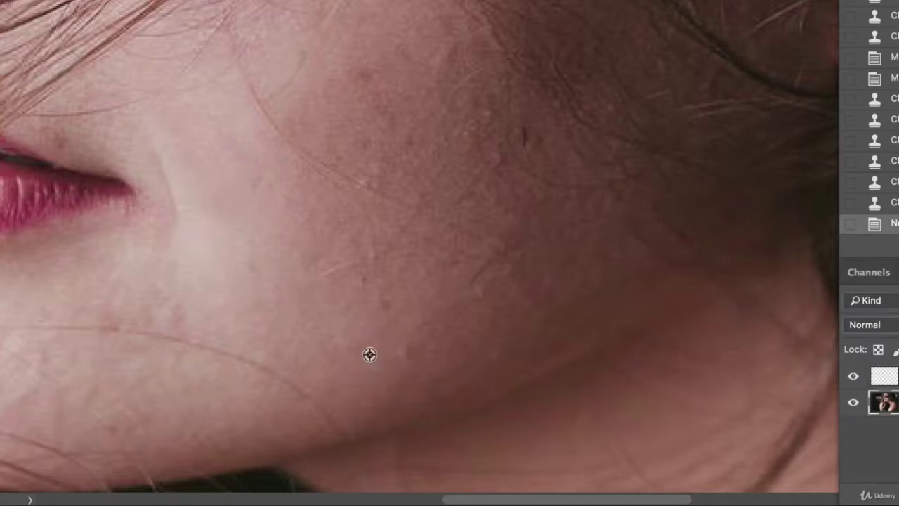
key("alt+bracketright")
left_click(458, 398)
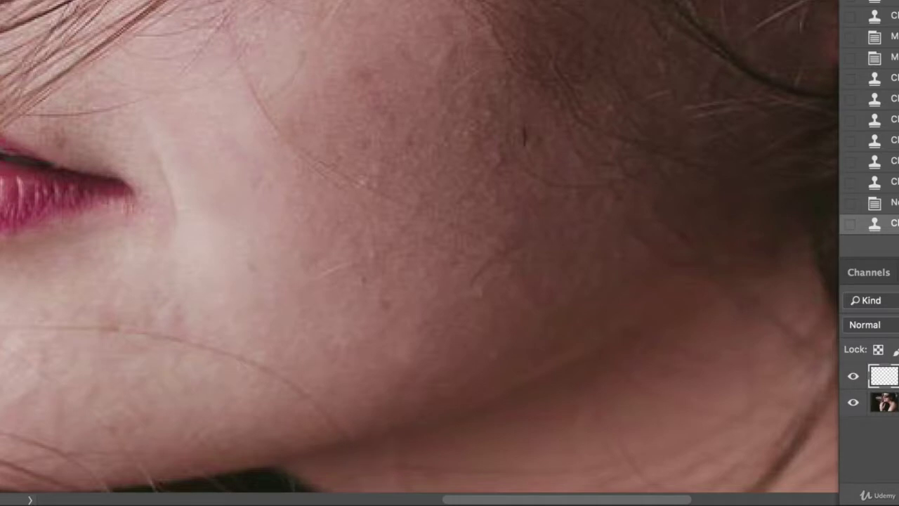
left_click(854, 376)
left_click(854, 377)
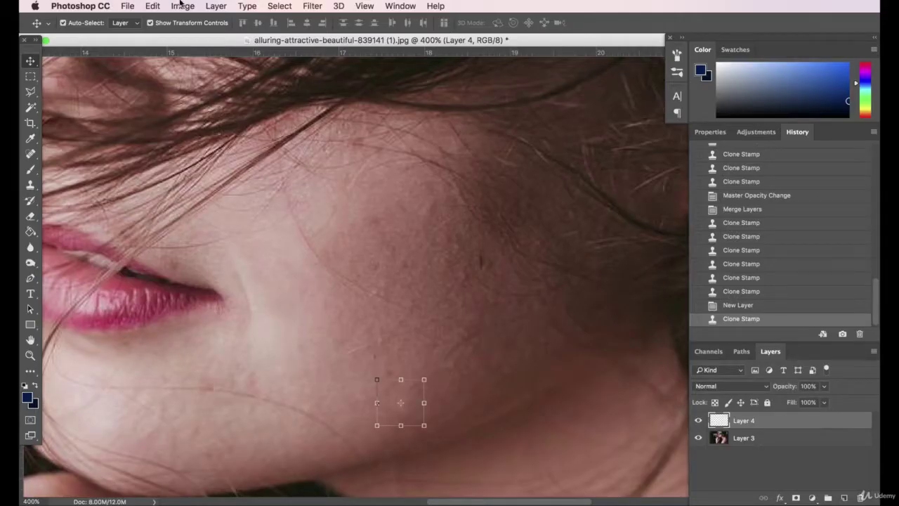
Lower the brightness of Layer 4 slightly with Brightness/Contrast to blend the jawline patch, and deselect the layer
left_click(182, 6)
mouse_move(190, 42)
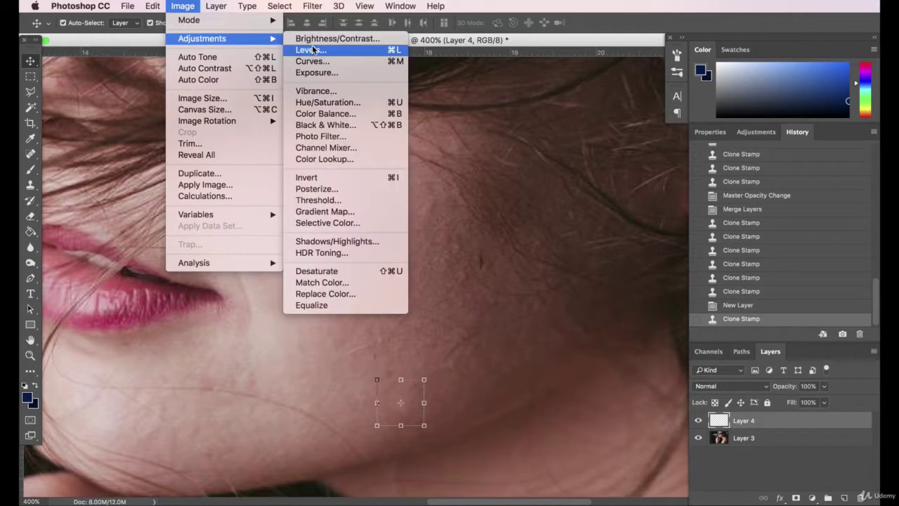
left_click(337, 38)
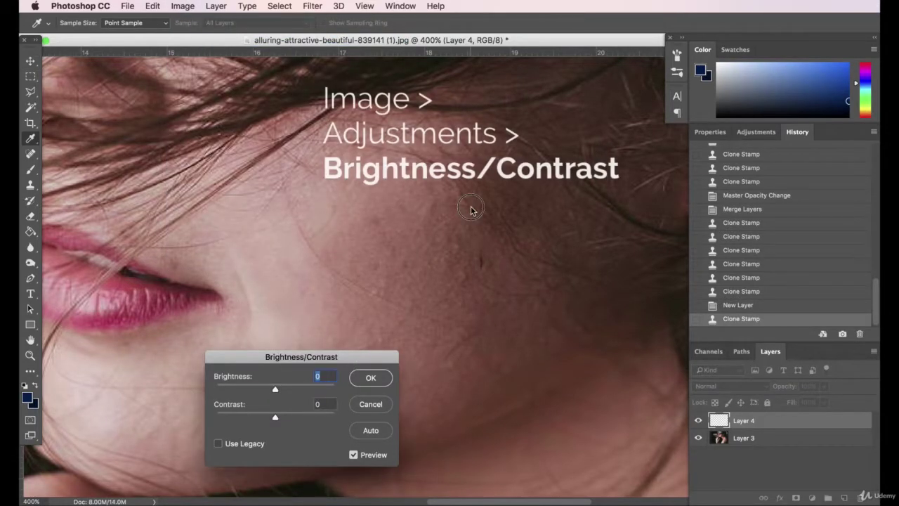
left_click_drag(359, 360, 468, 218)
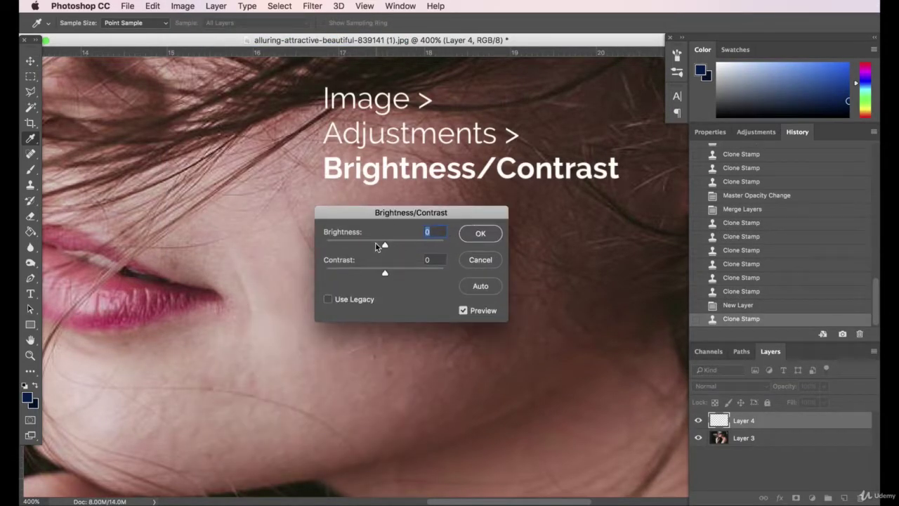
left_click_drag(376, 245, 378, 246)
left_click(480, 233)
key("v")
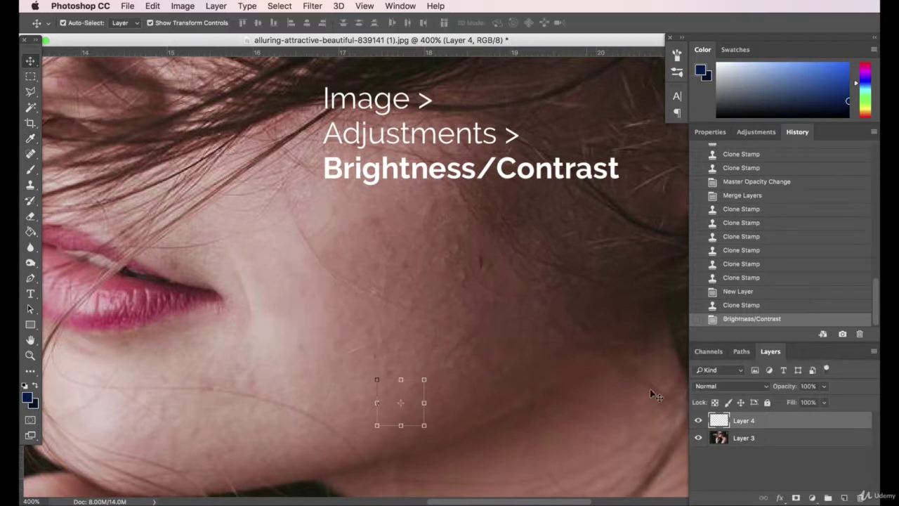
left_click(759, 490)
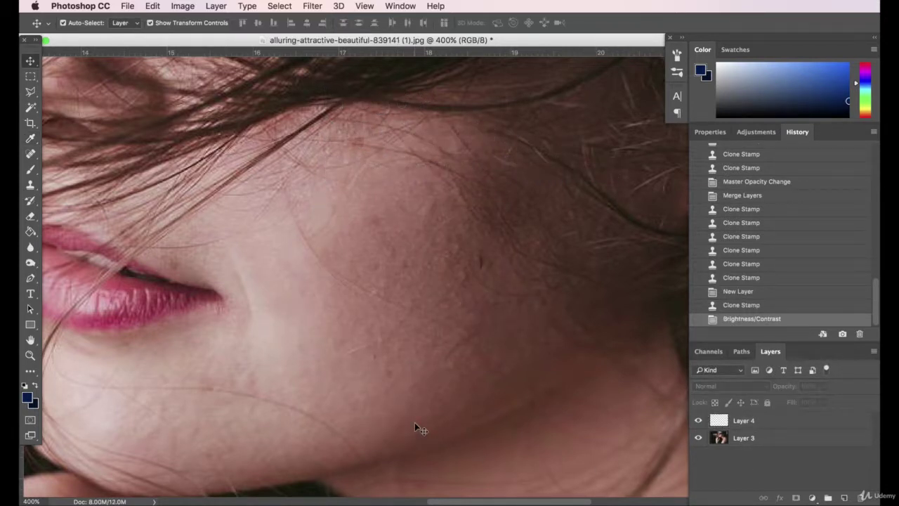
Make Layer 3 active and choose the Clone Stamp tool for retouching the mole on the shoulder
scroll(379, 442, "up", 3)
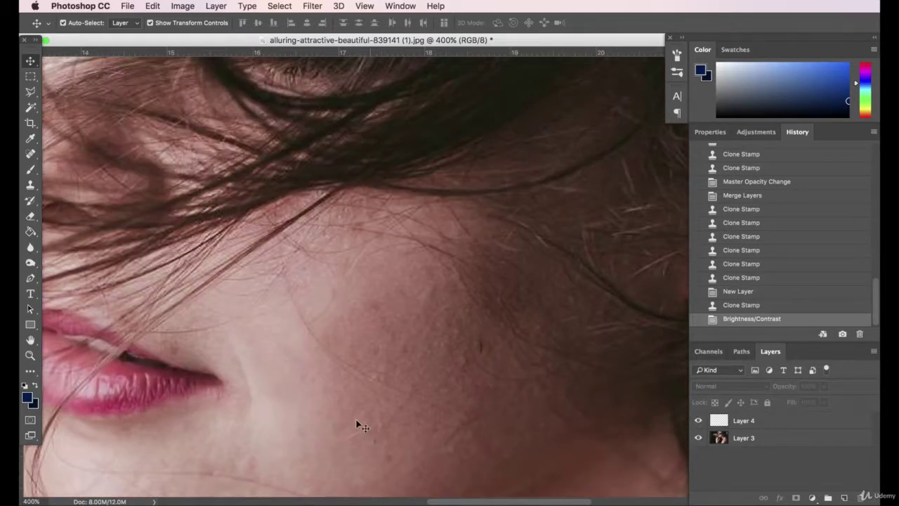
scroll(344, 425, "up", 1)
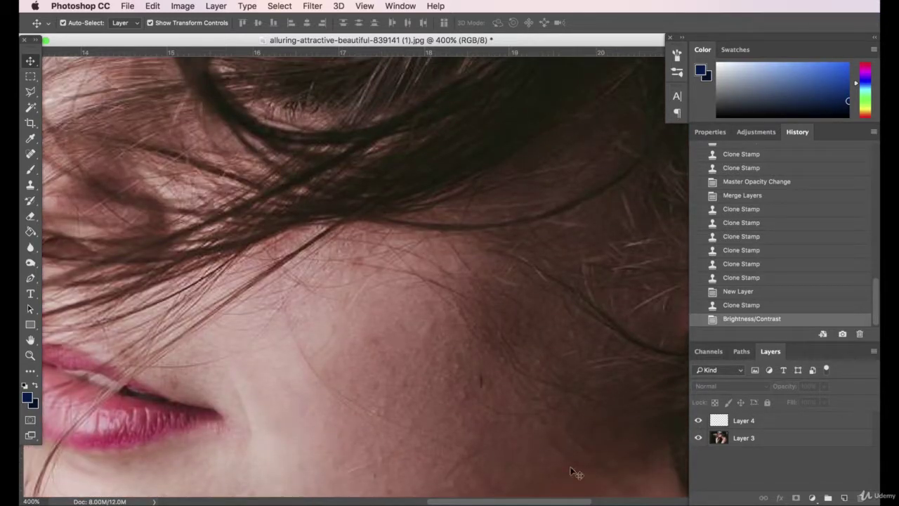
left_click(31, 501)
type("200")
key("Return")
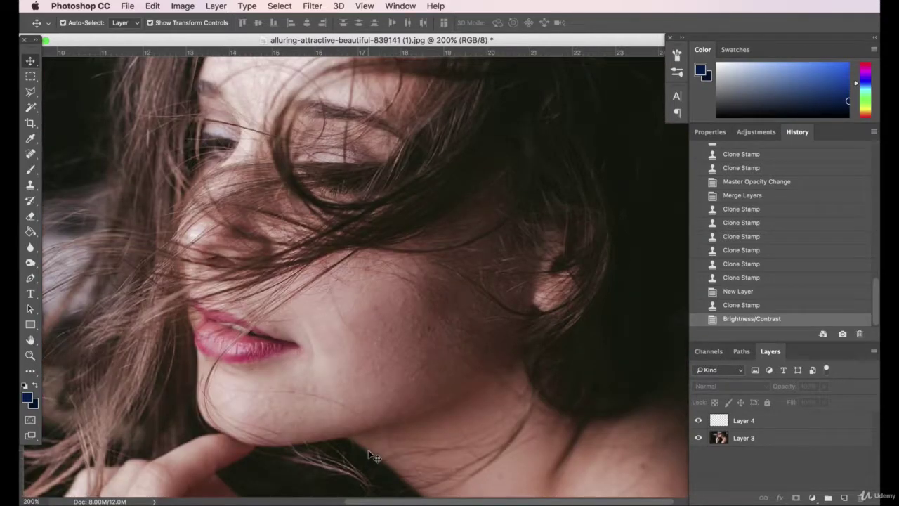
scroll(374, 457, "down", 10)
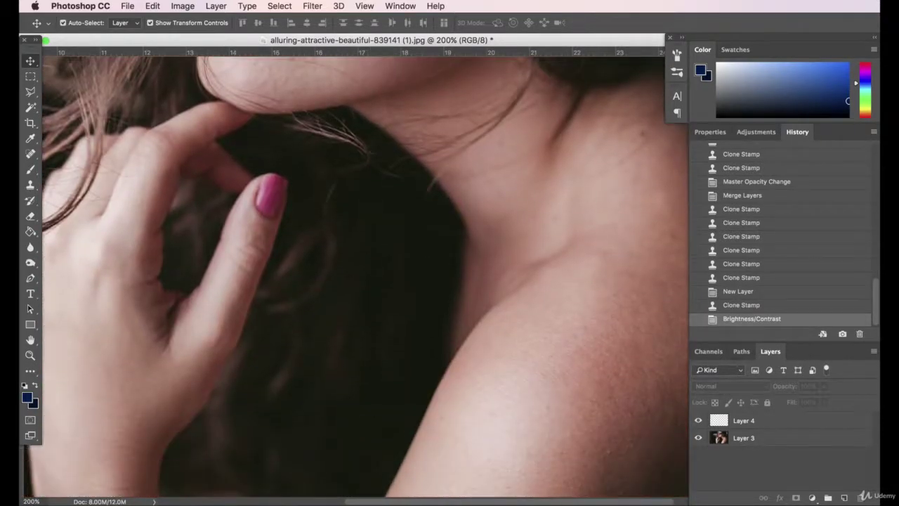
scroll(522, 490, "right", 5)
scroll(457, 449, "up", 5)
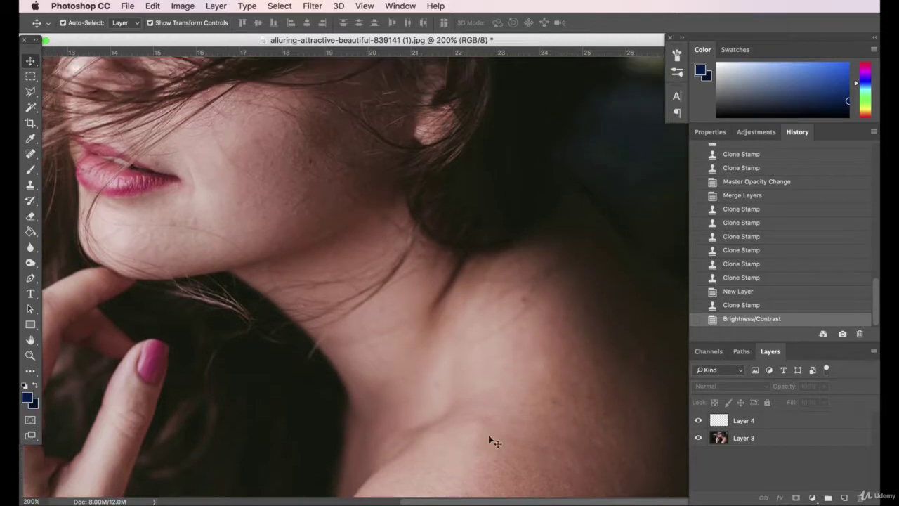
left_click(755, 438)
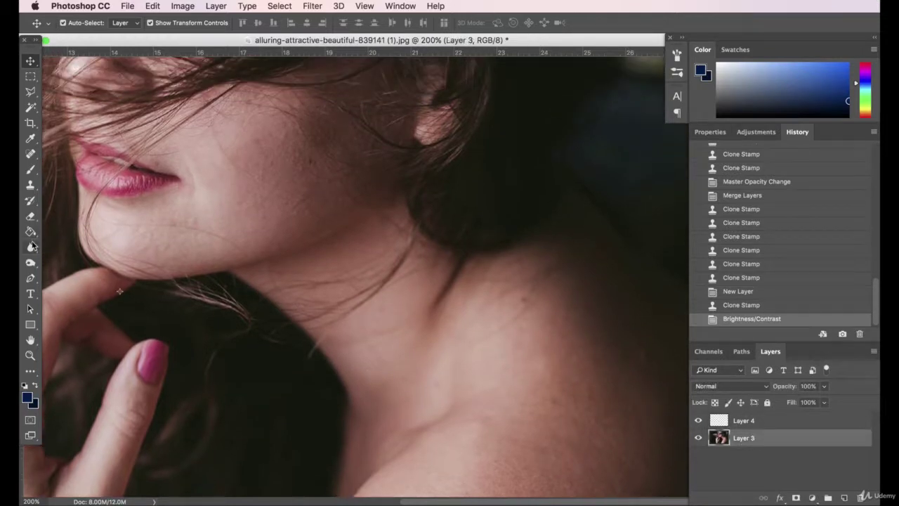
left_click(31, 186)
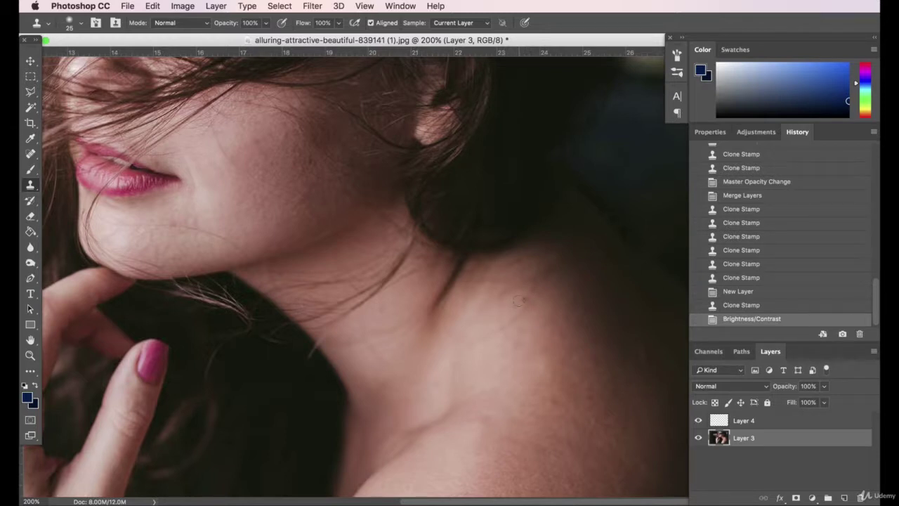
Try to clone skin over the shoulder mole directly on Layer 3
left_click(523, 298)
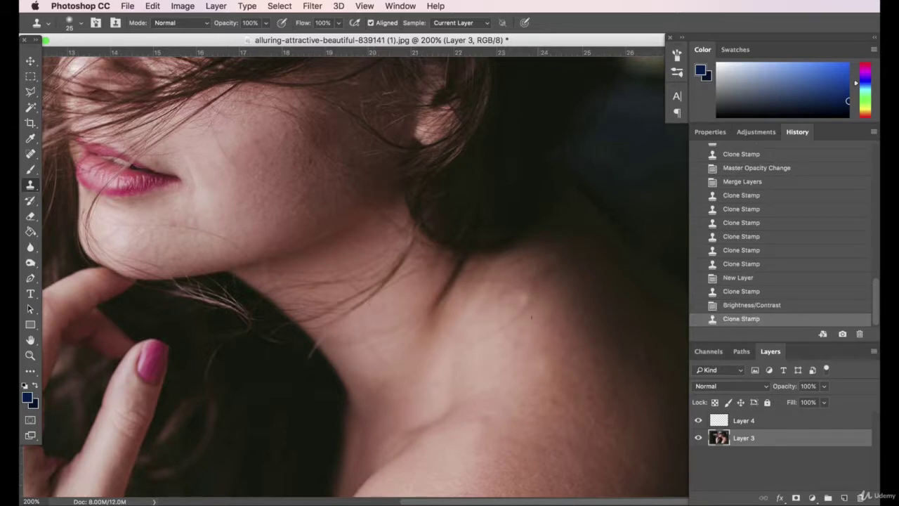
key("super+z")
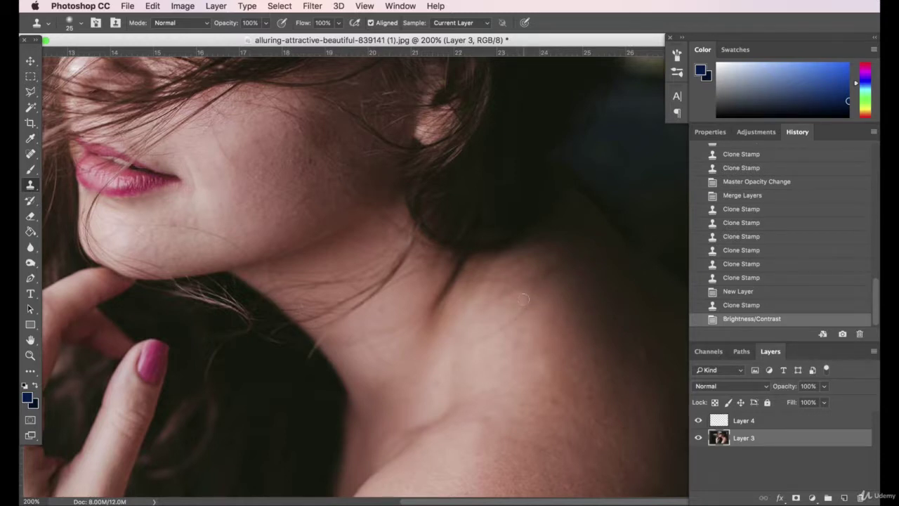
left_click_drag(523, 300, 479, 299)
key("super+z")
Add a new layer above Layer 3 and clone skin sampled from Layer 3 over the shoulder mole, painting on Layer 4
left_click(844, 497)
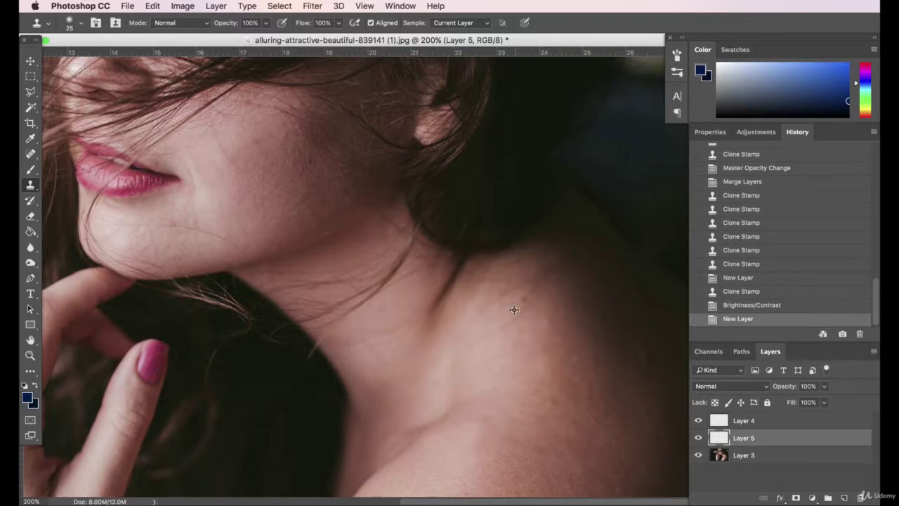
double_click(766, 455)
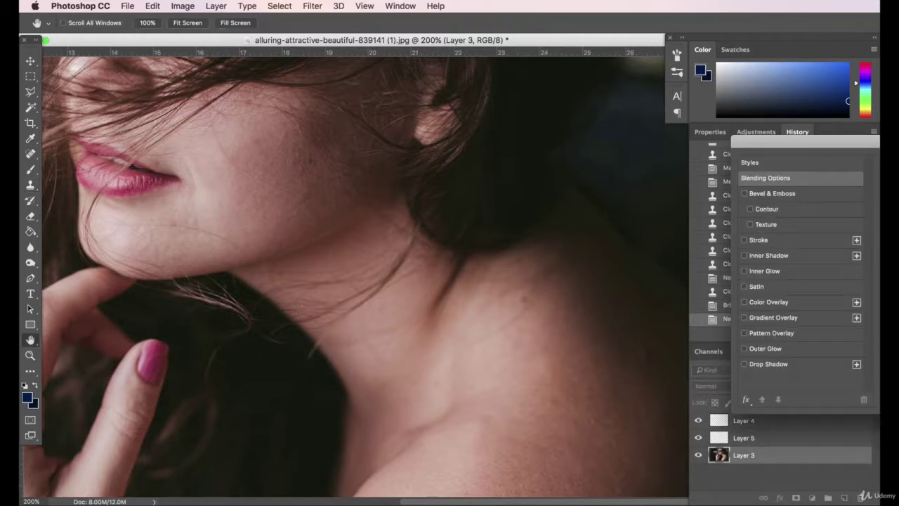
key("Escape")
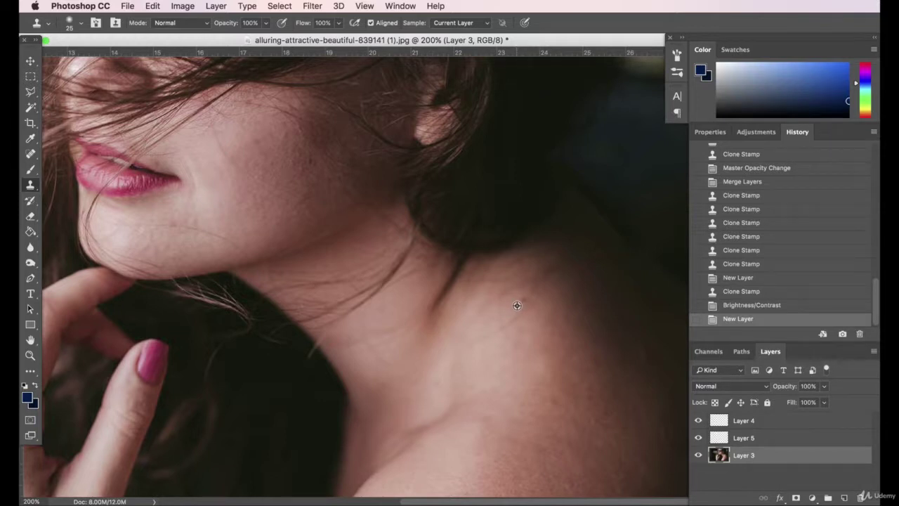
left_click(767, 422)
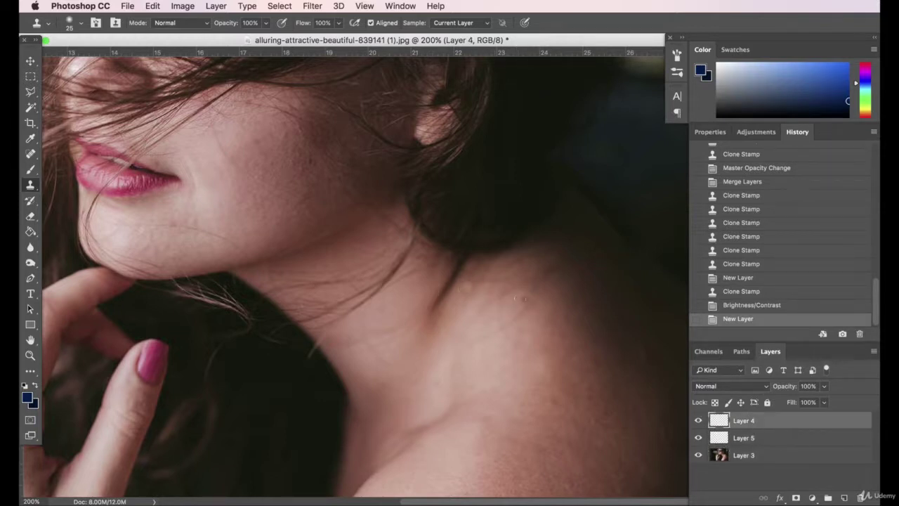
left_click(522, 299)
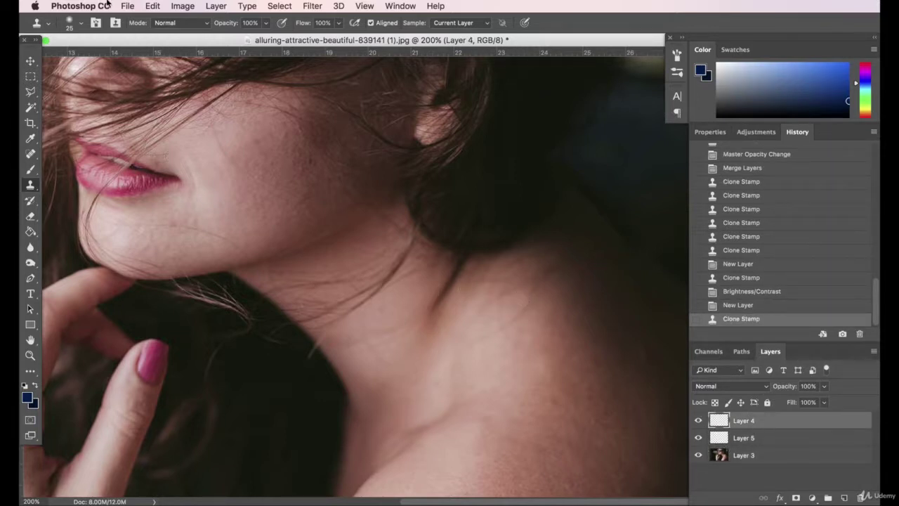
Adjust the brightness of Layer 4 slightly with Brightness/Contrast so the shoulder patch blends with the surrounding skin
left_click(182, 6)
mouse_move(204, 36)
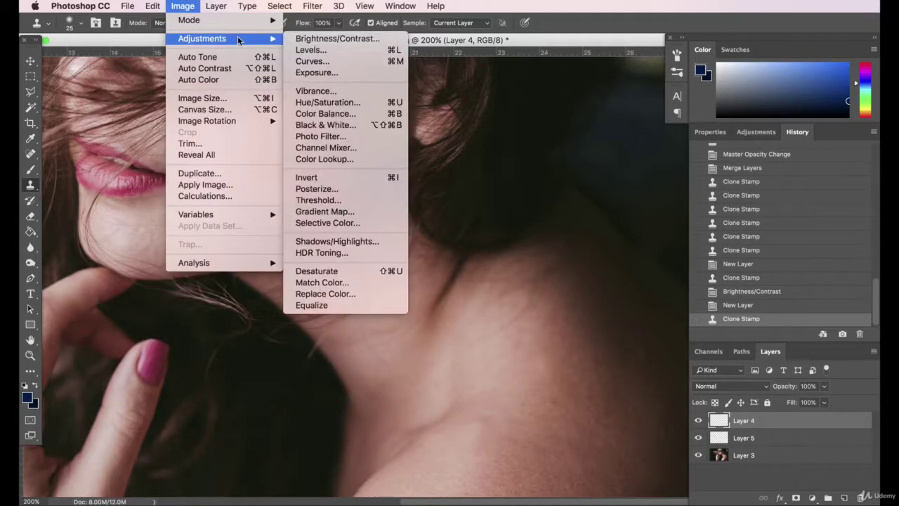
left_click(330, 54)
left_click_drag(460, 212, 401, 321)
left_click_drag(325, 357, 324, 356)
left_click(422, 342)
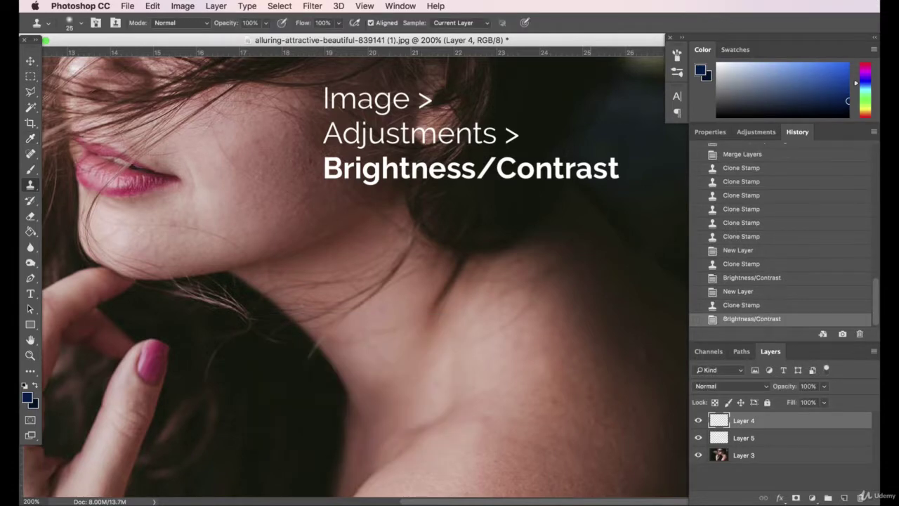
scroll(295, 376, "up", 5)
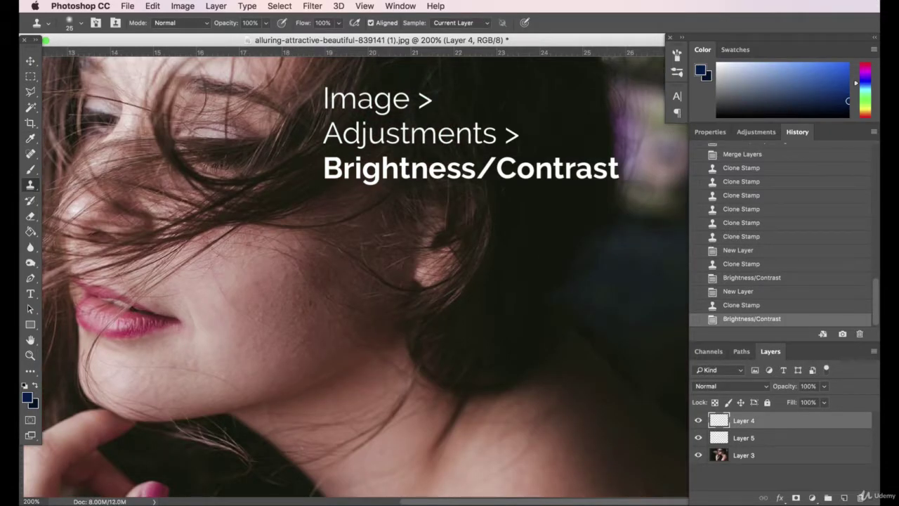